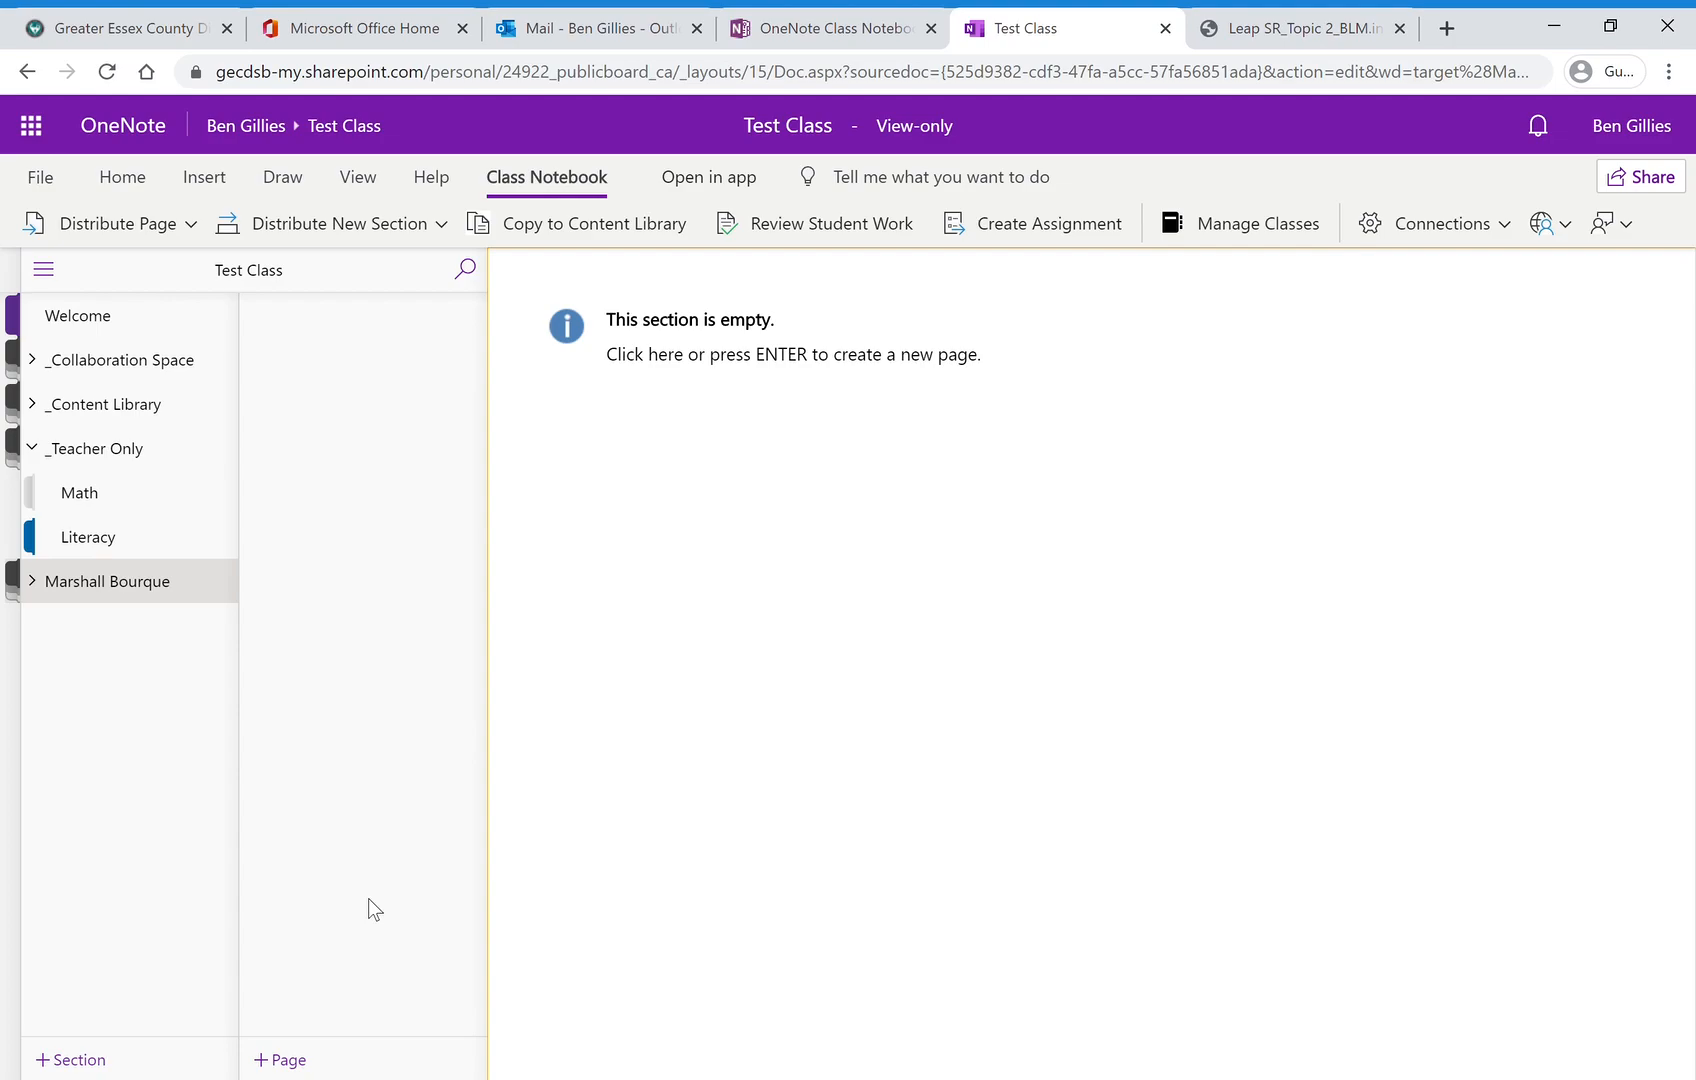
Step: Open the Math section in the _Teacher Only section group
left_click(140, 450)
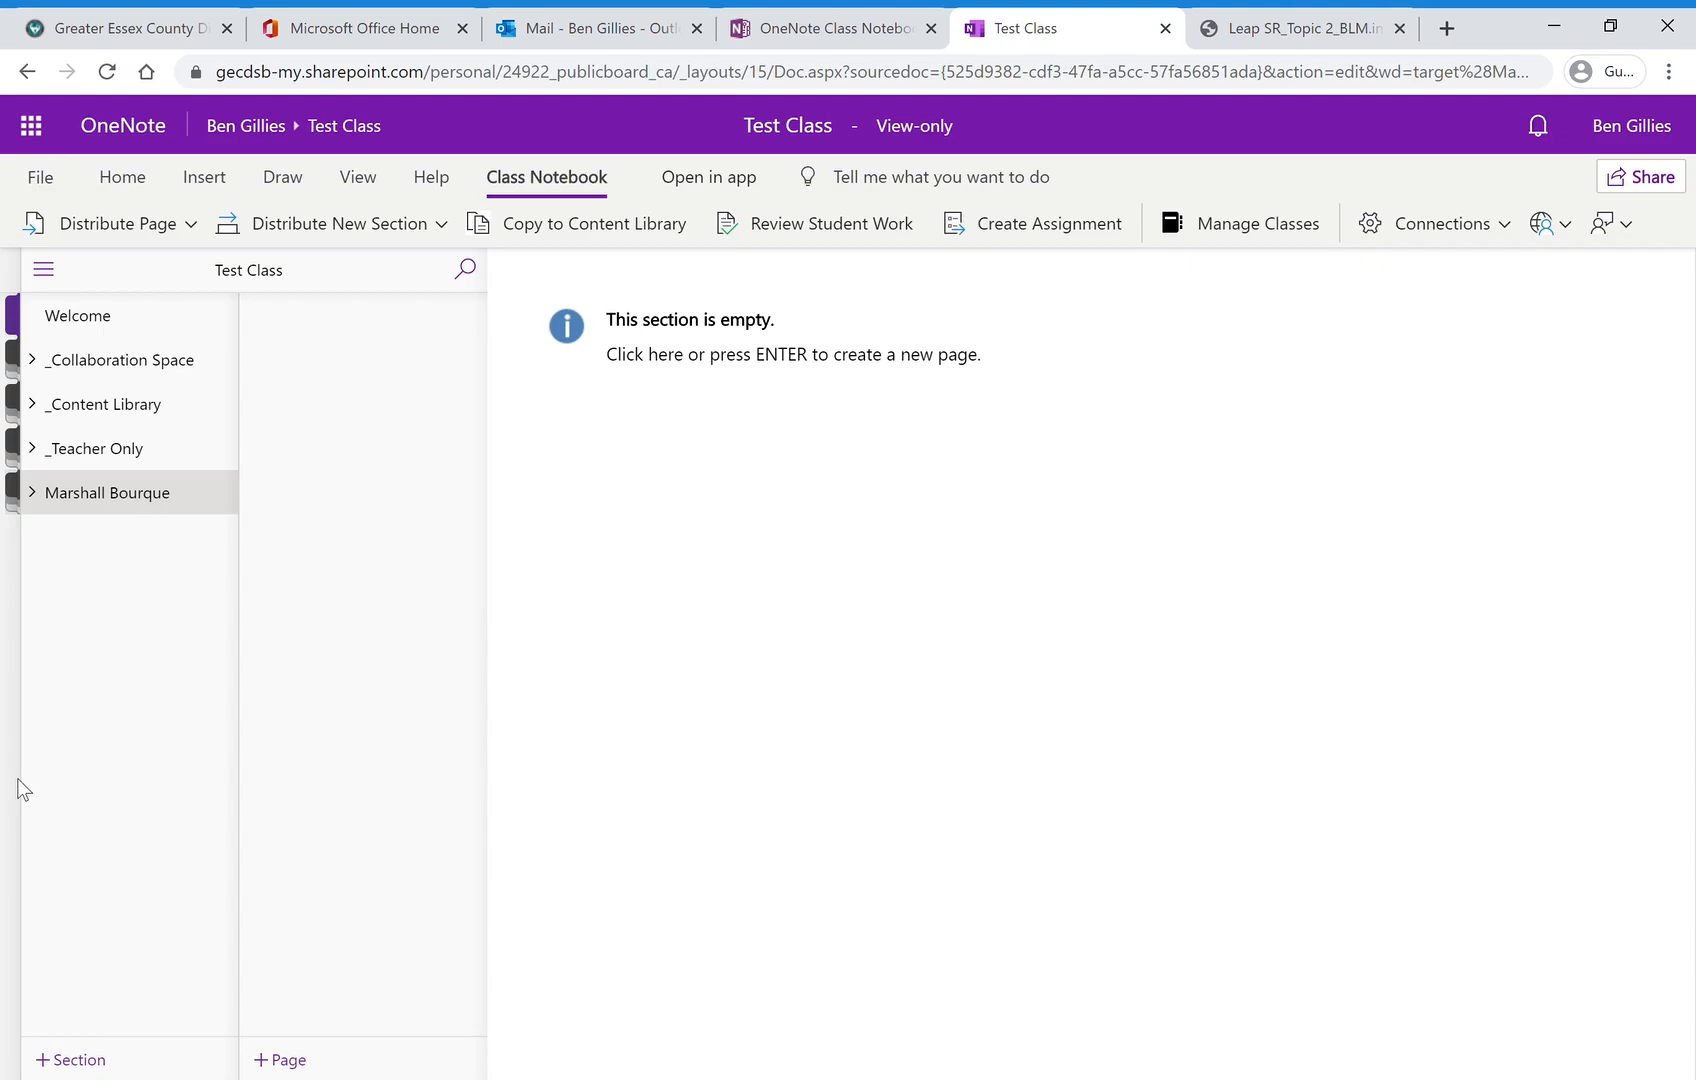
left_click(221, 447)
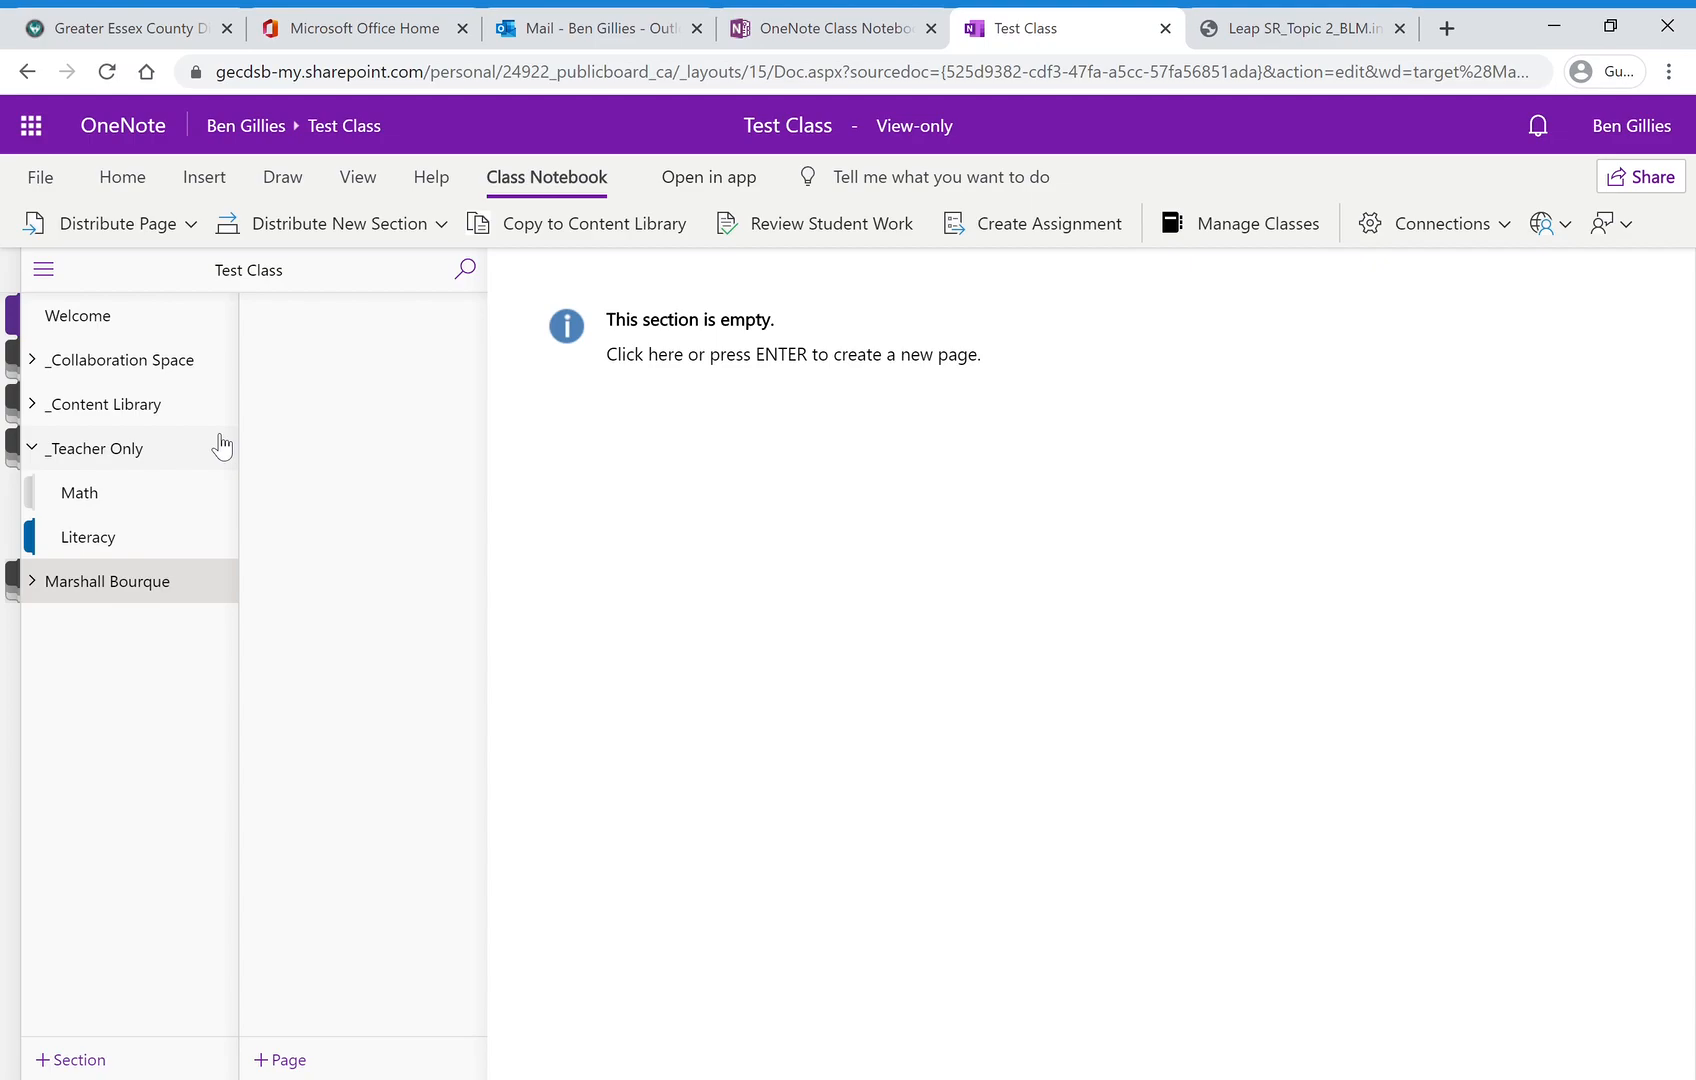
left_click(148, 501)
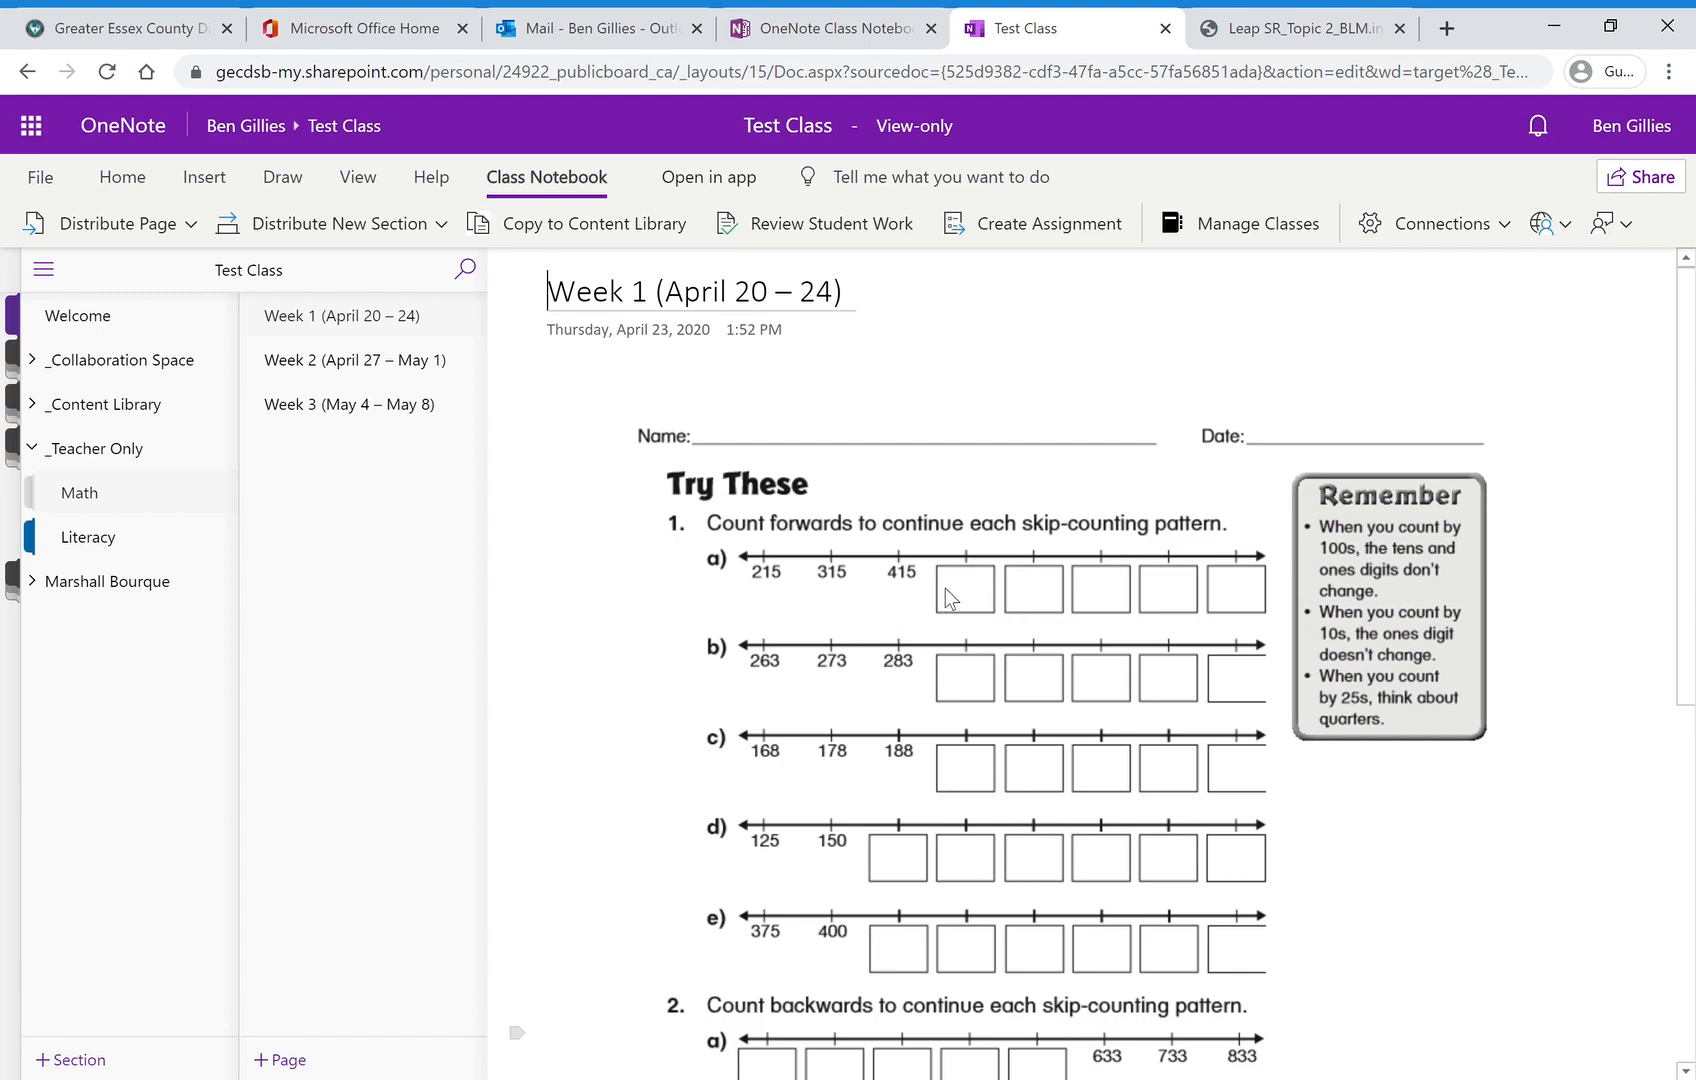
Step: Look through the skip-counting worksheet on the Week 1 (April 20 – 24) page and select its image
scroll(945, 588, "down", 5)
scroll(945, 588, "up", 3)
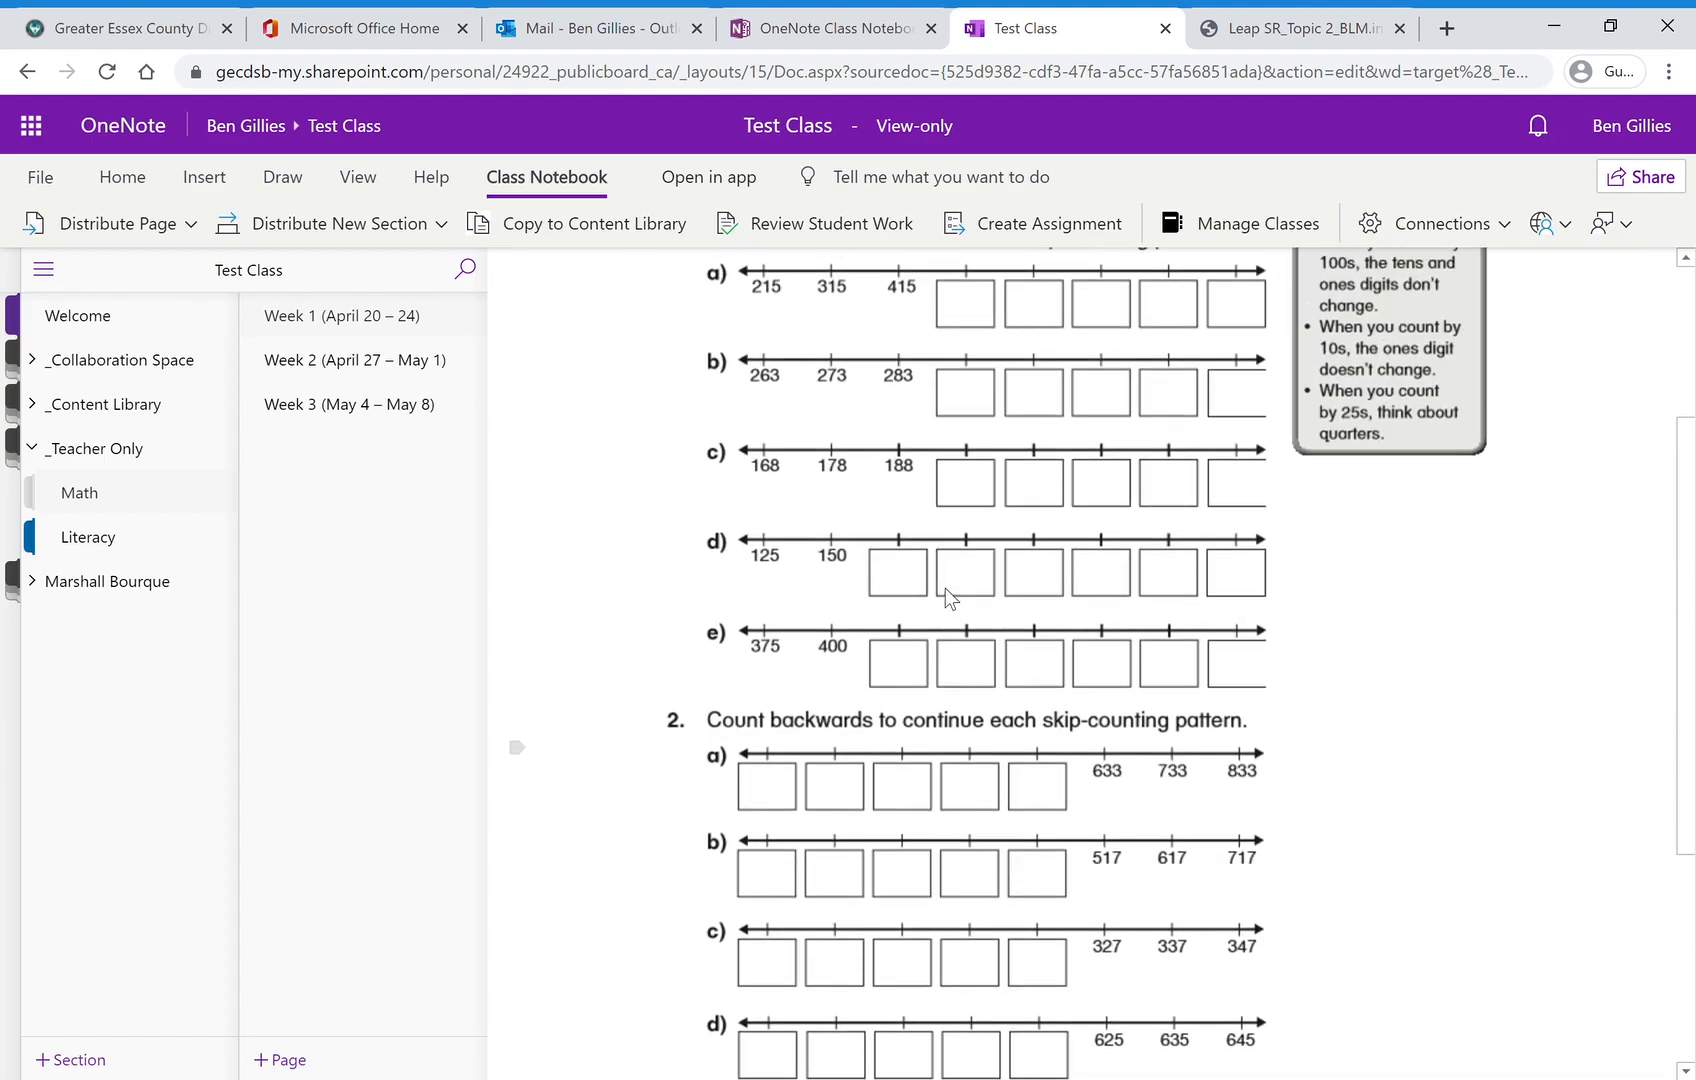
scroll(945, 588, "up", 3)
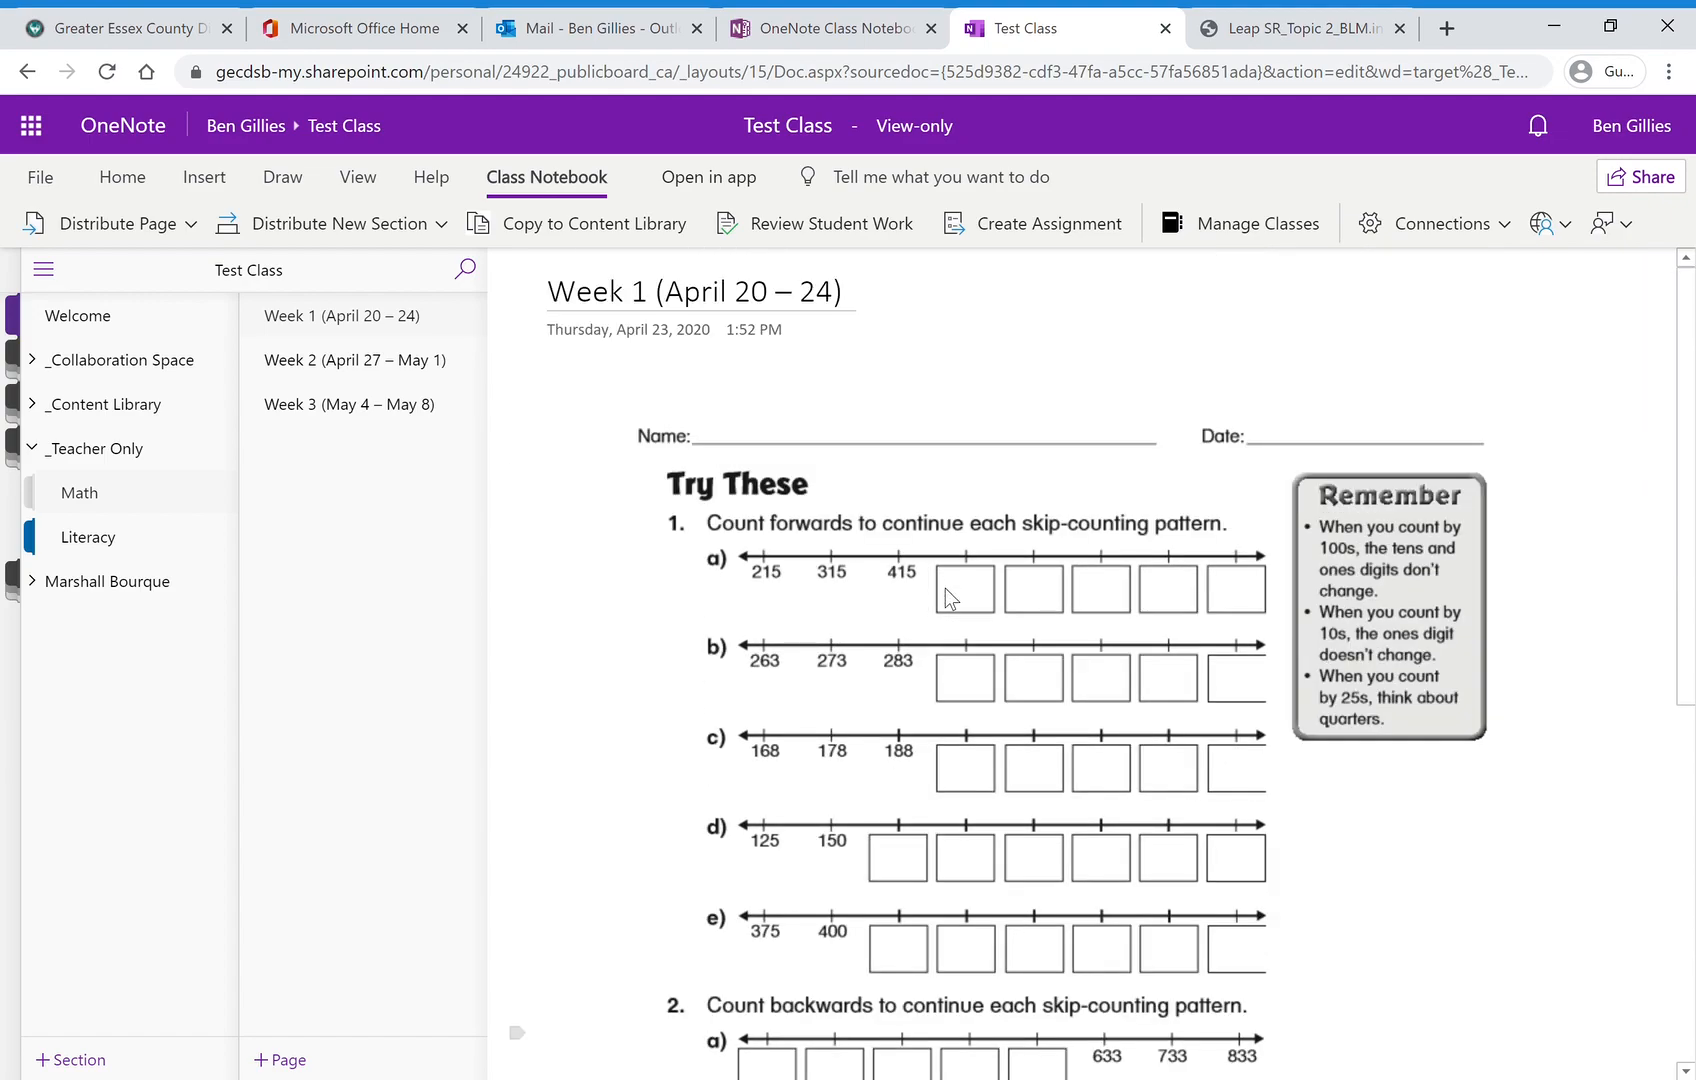
scroll(596, 385, "down", 6)
left_click(596, 385)
scroll(596, 385, "up", 1)
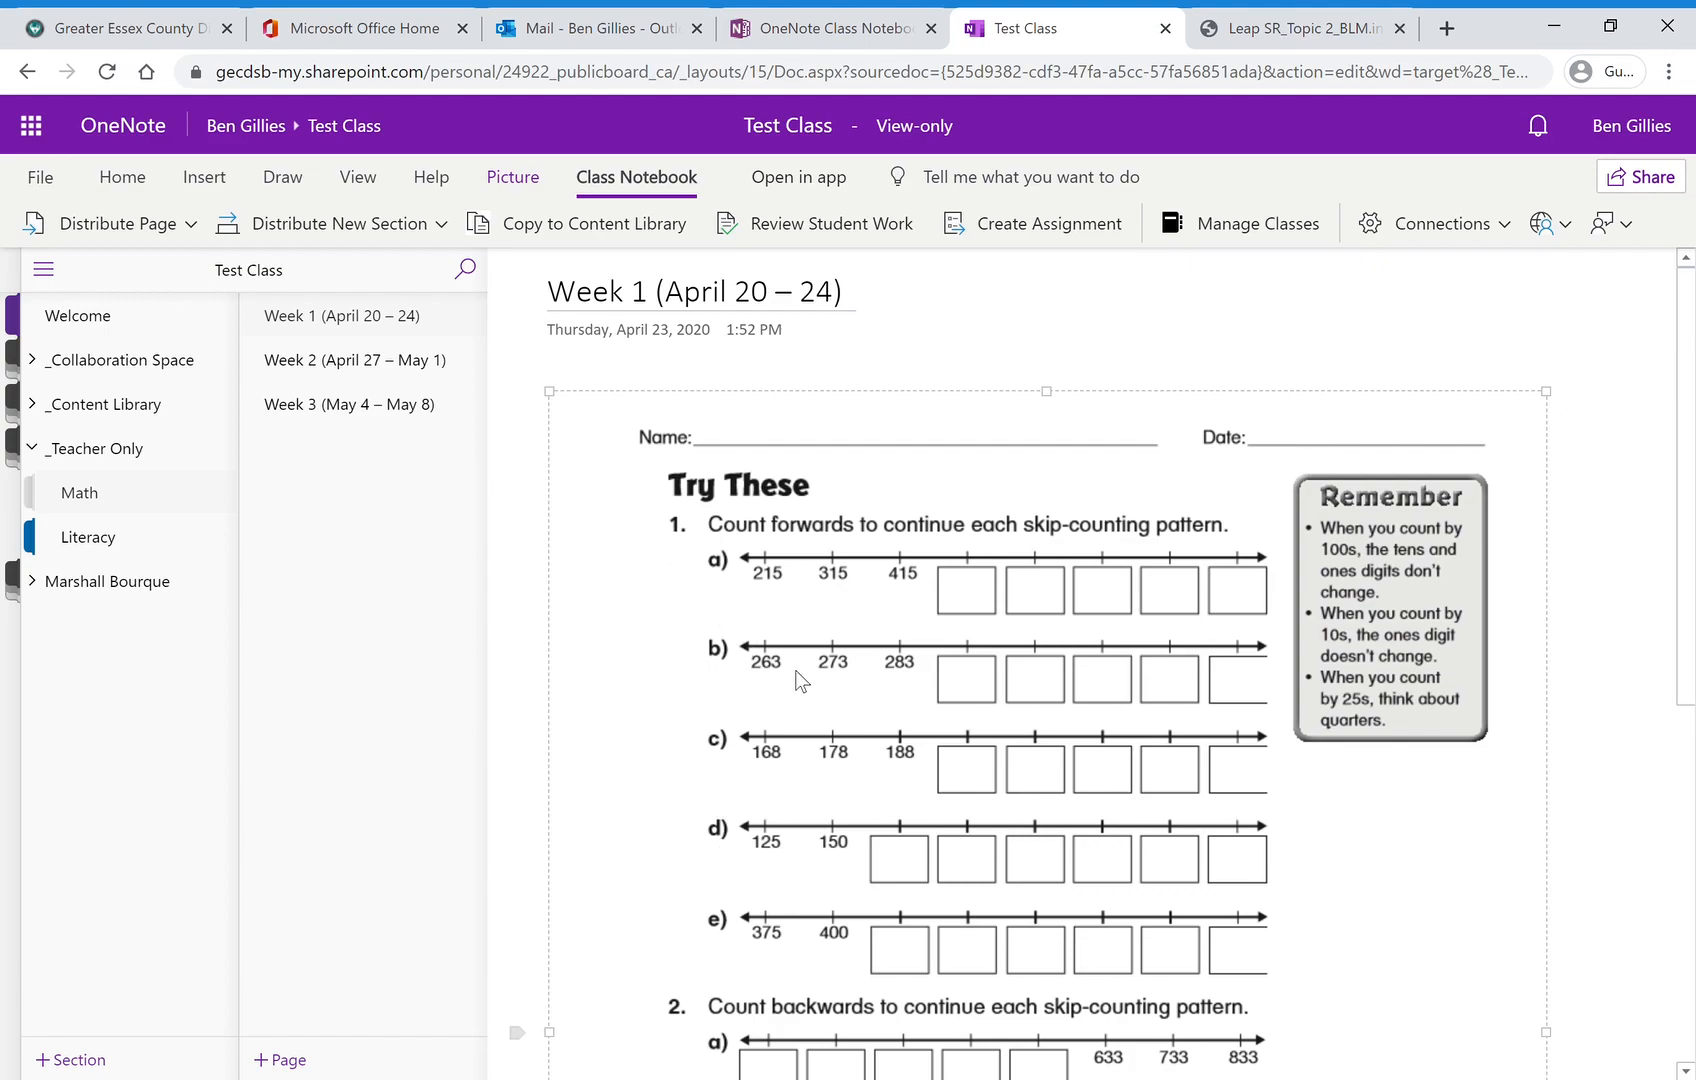
left_click(274, 172)
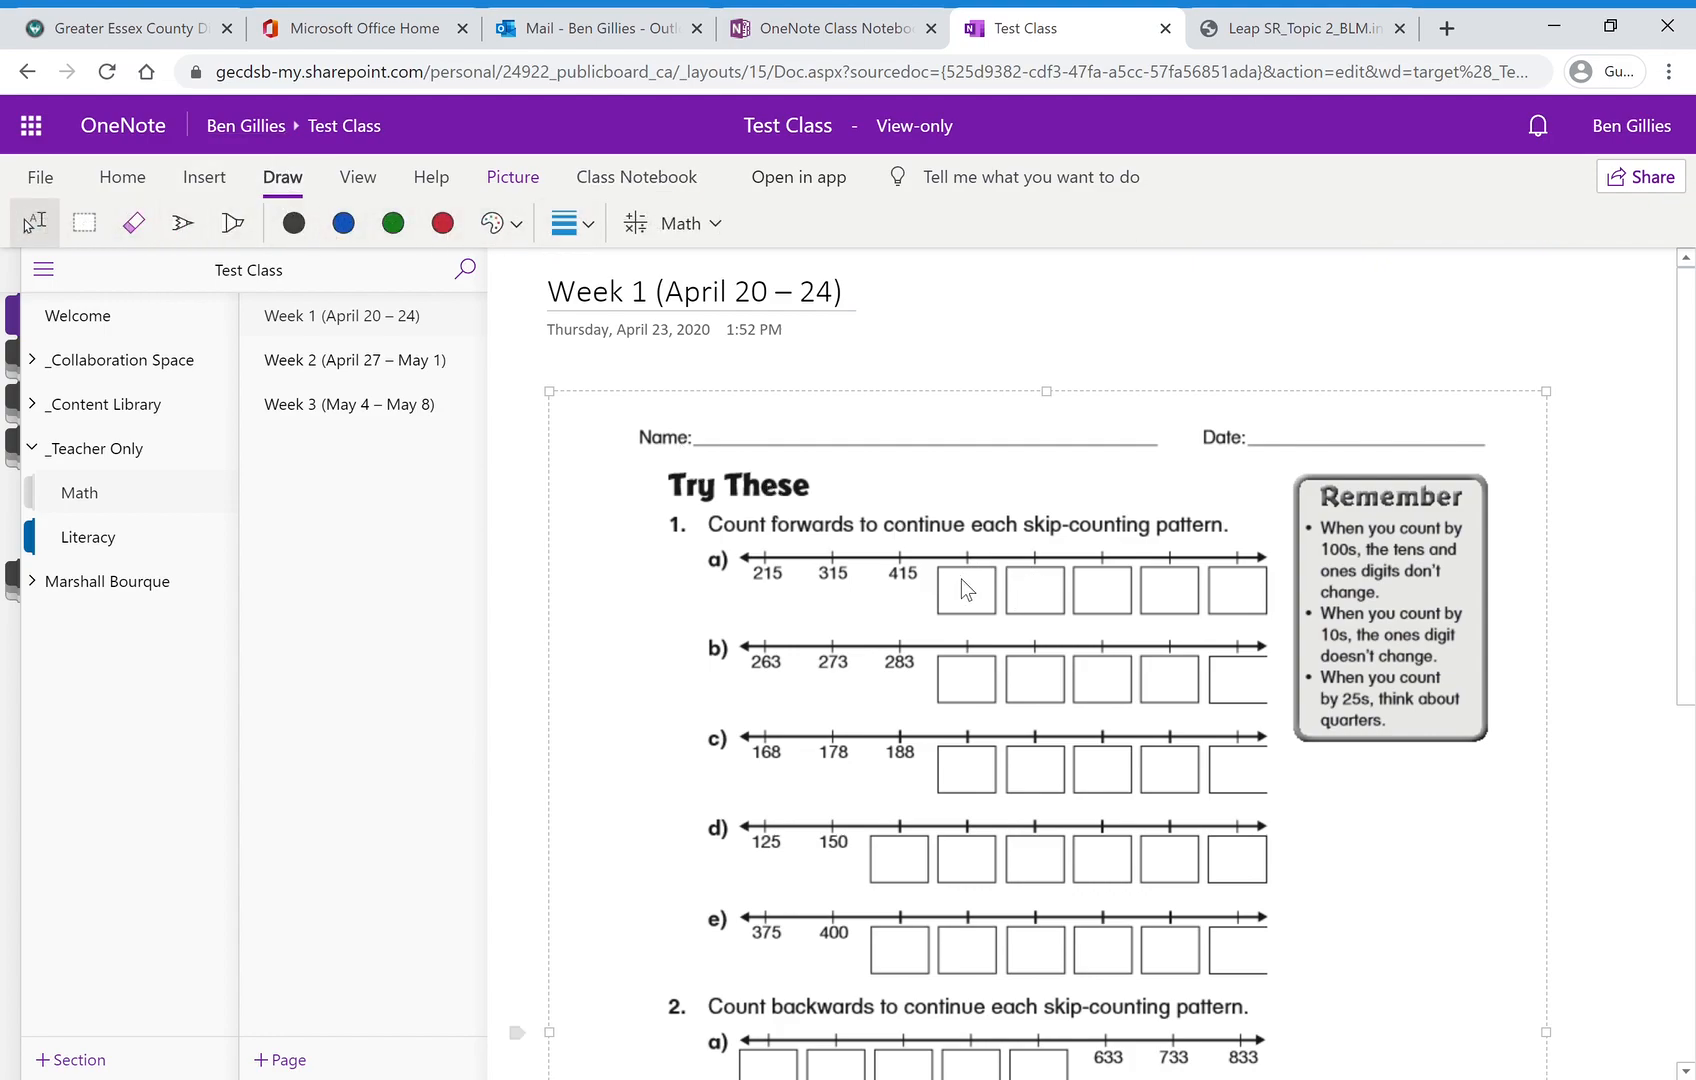
left_click(122, 177)
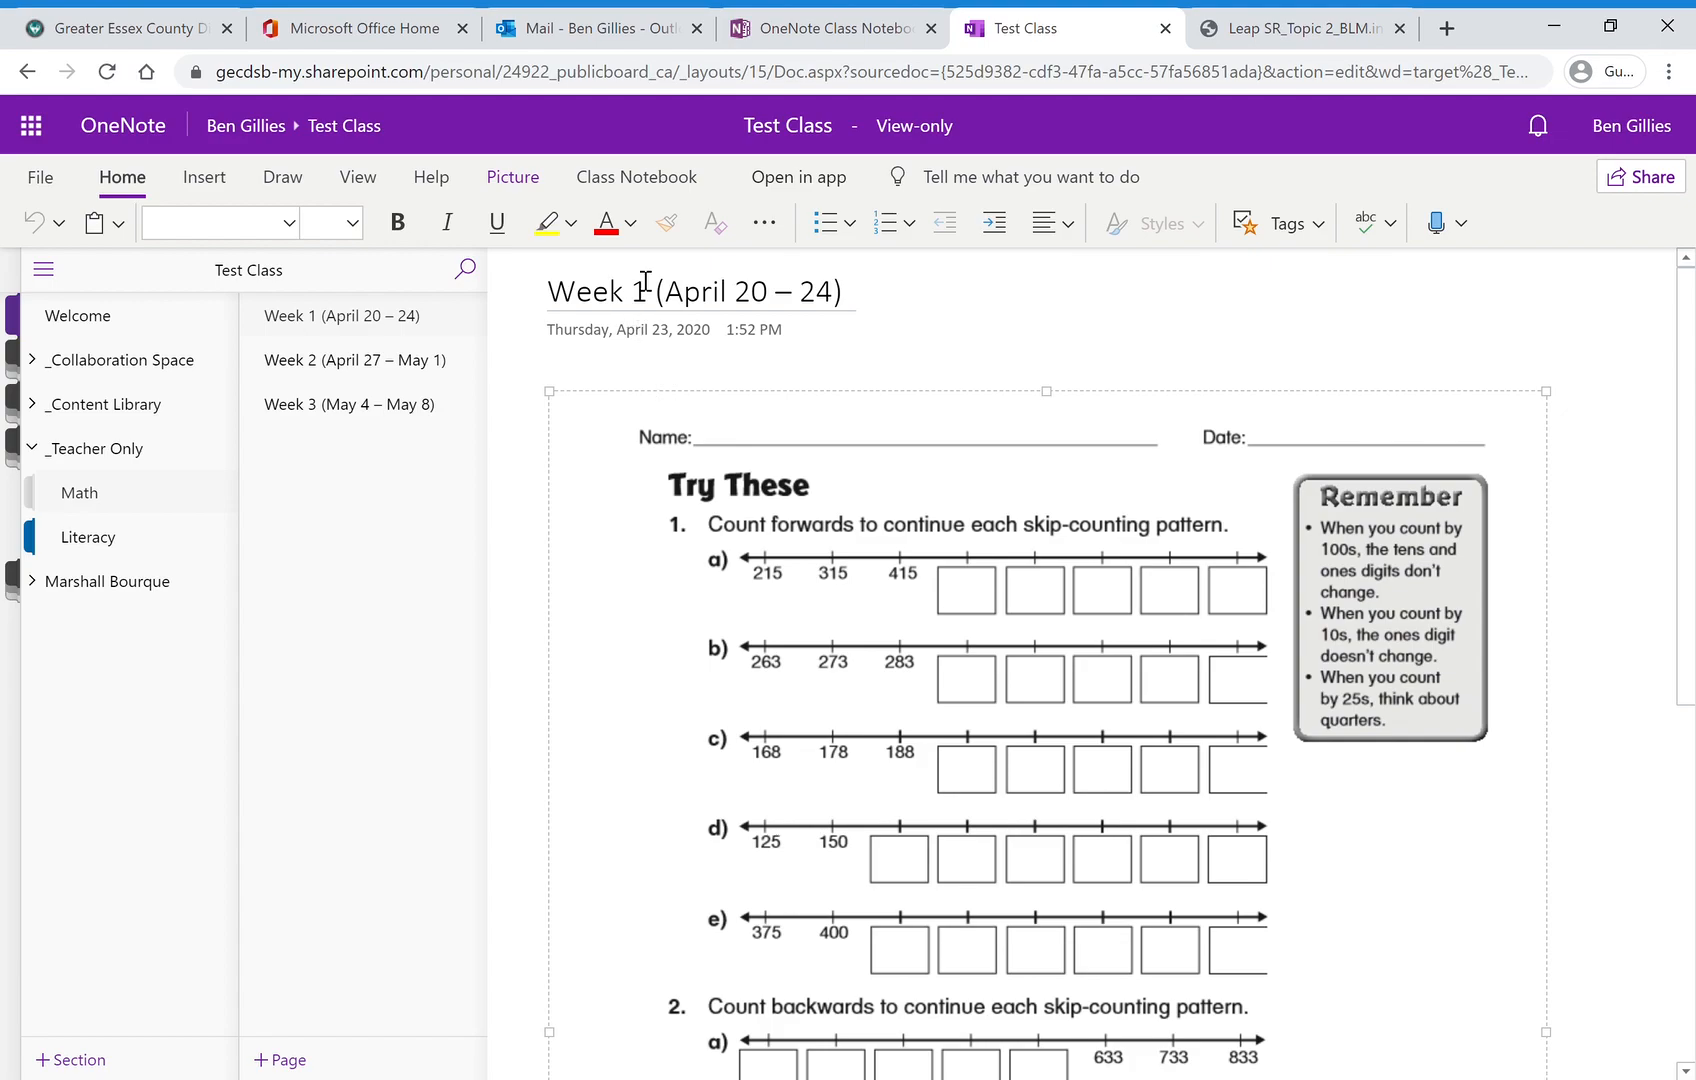
left_click(622, 181)
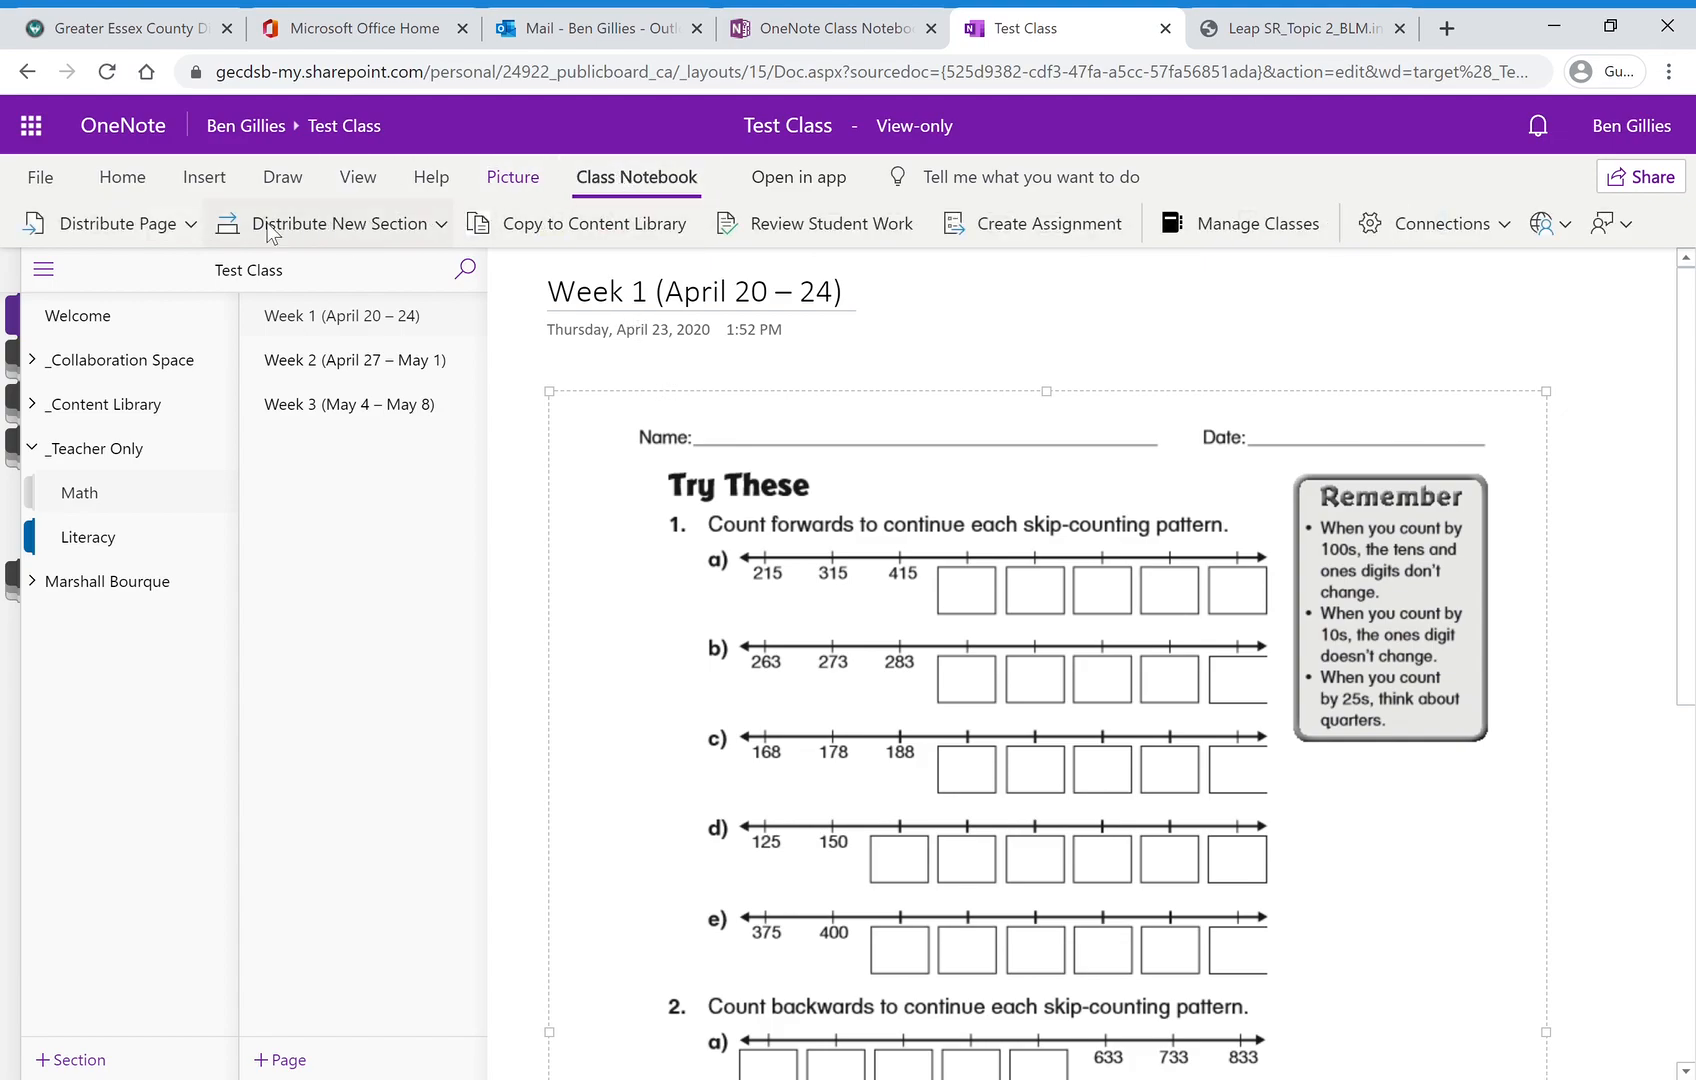
Step: Distribute the Week 1 (April 20 – 24) page to the Math section of all students
left_click(180, 228)
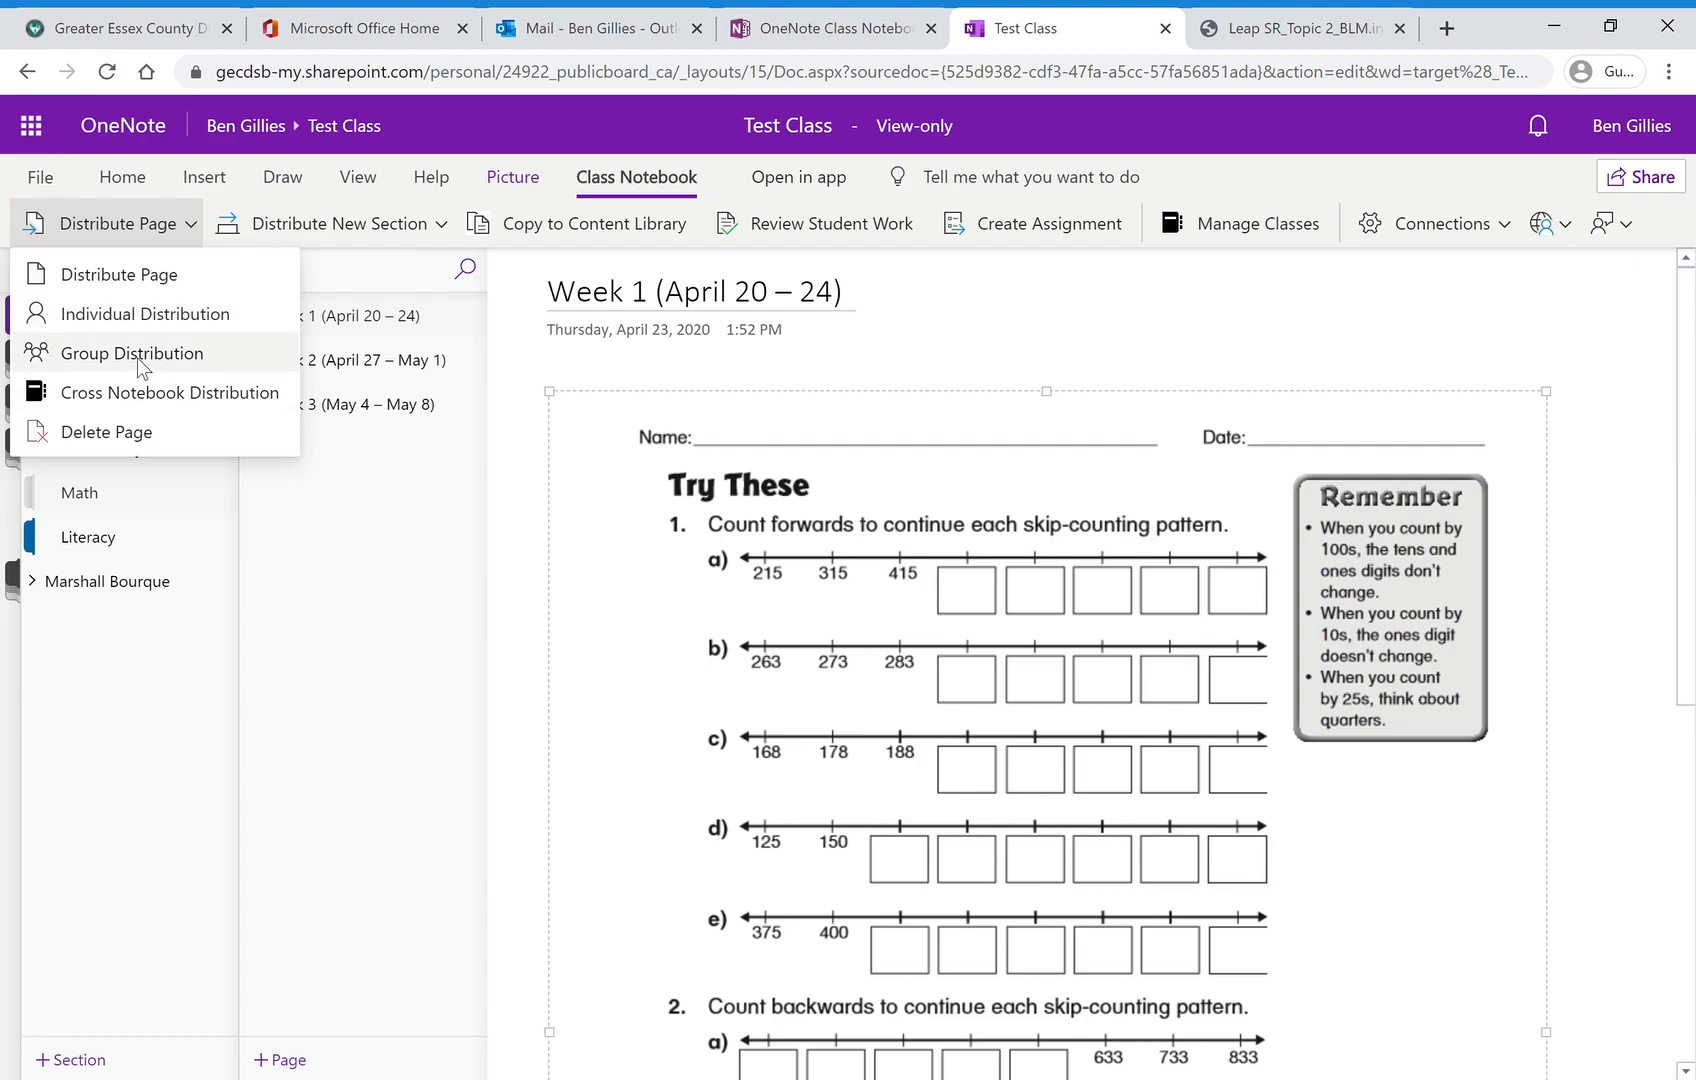
left_click(168, 275)
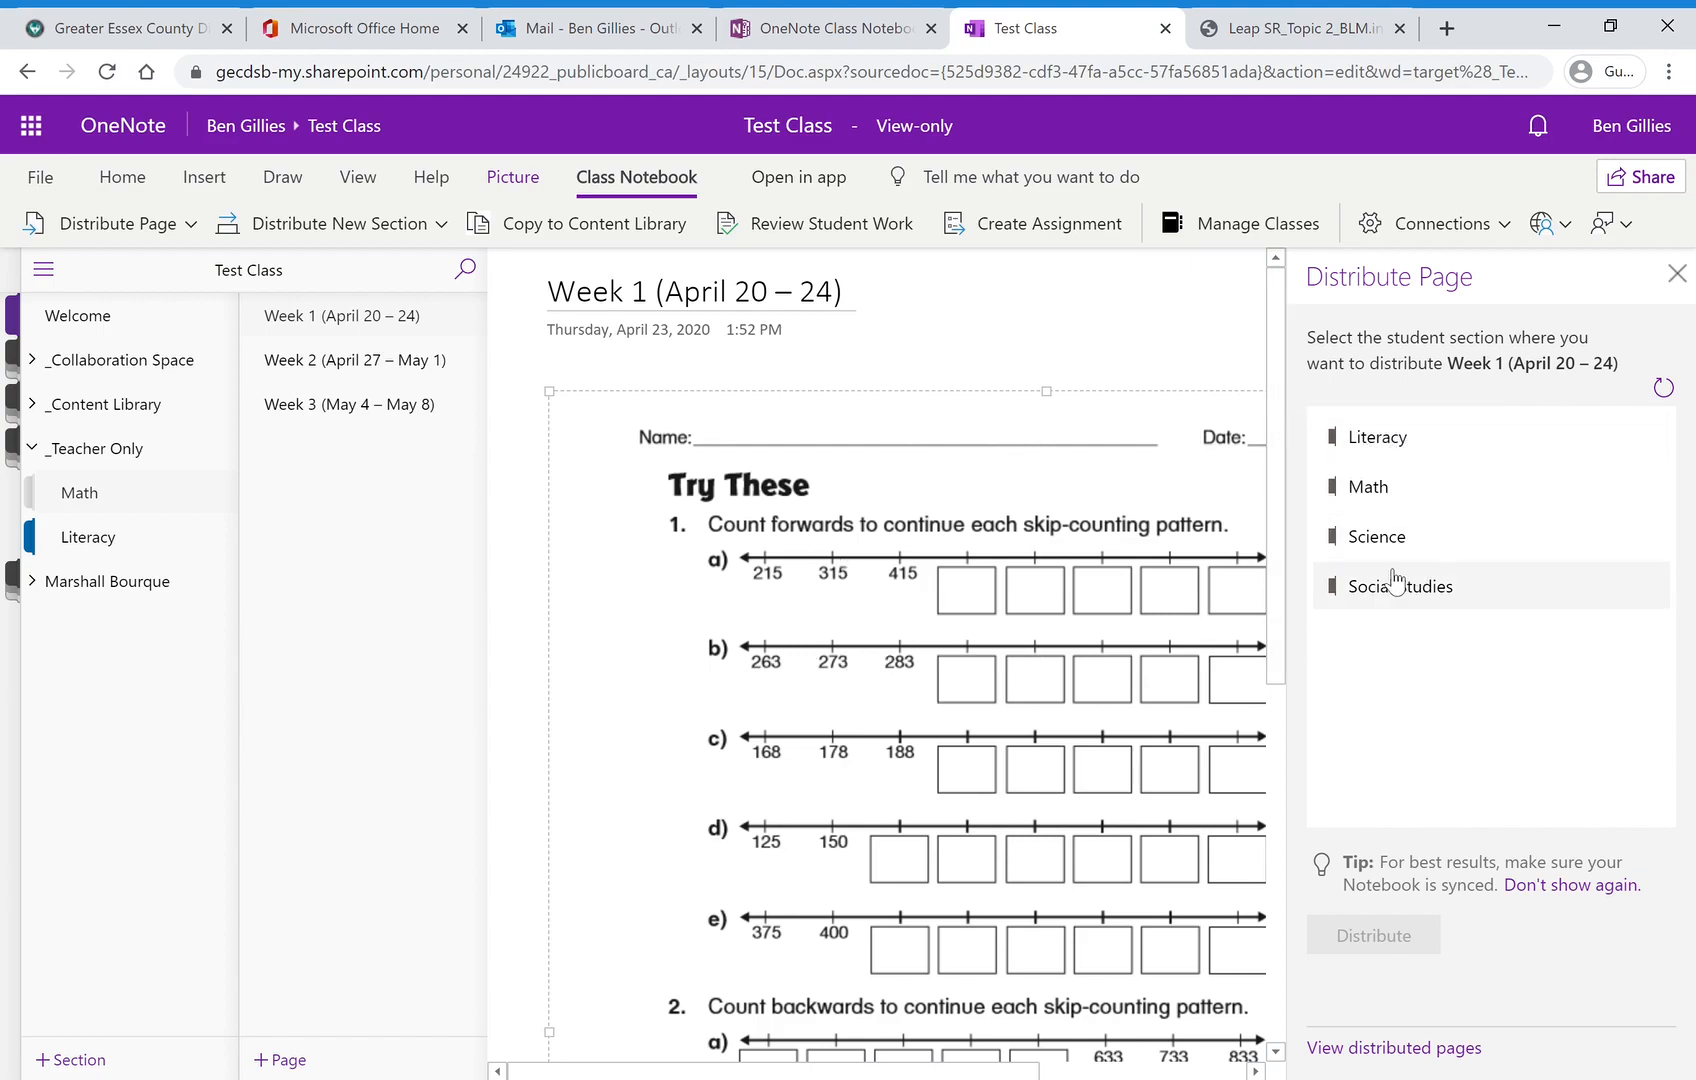
left_click(119, 582)
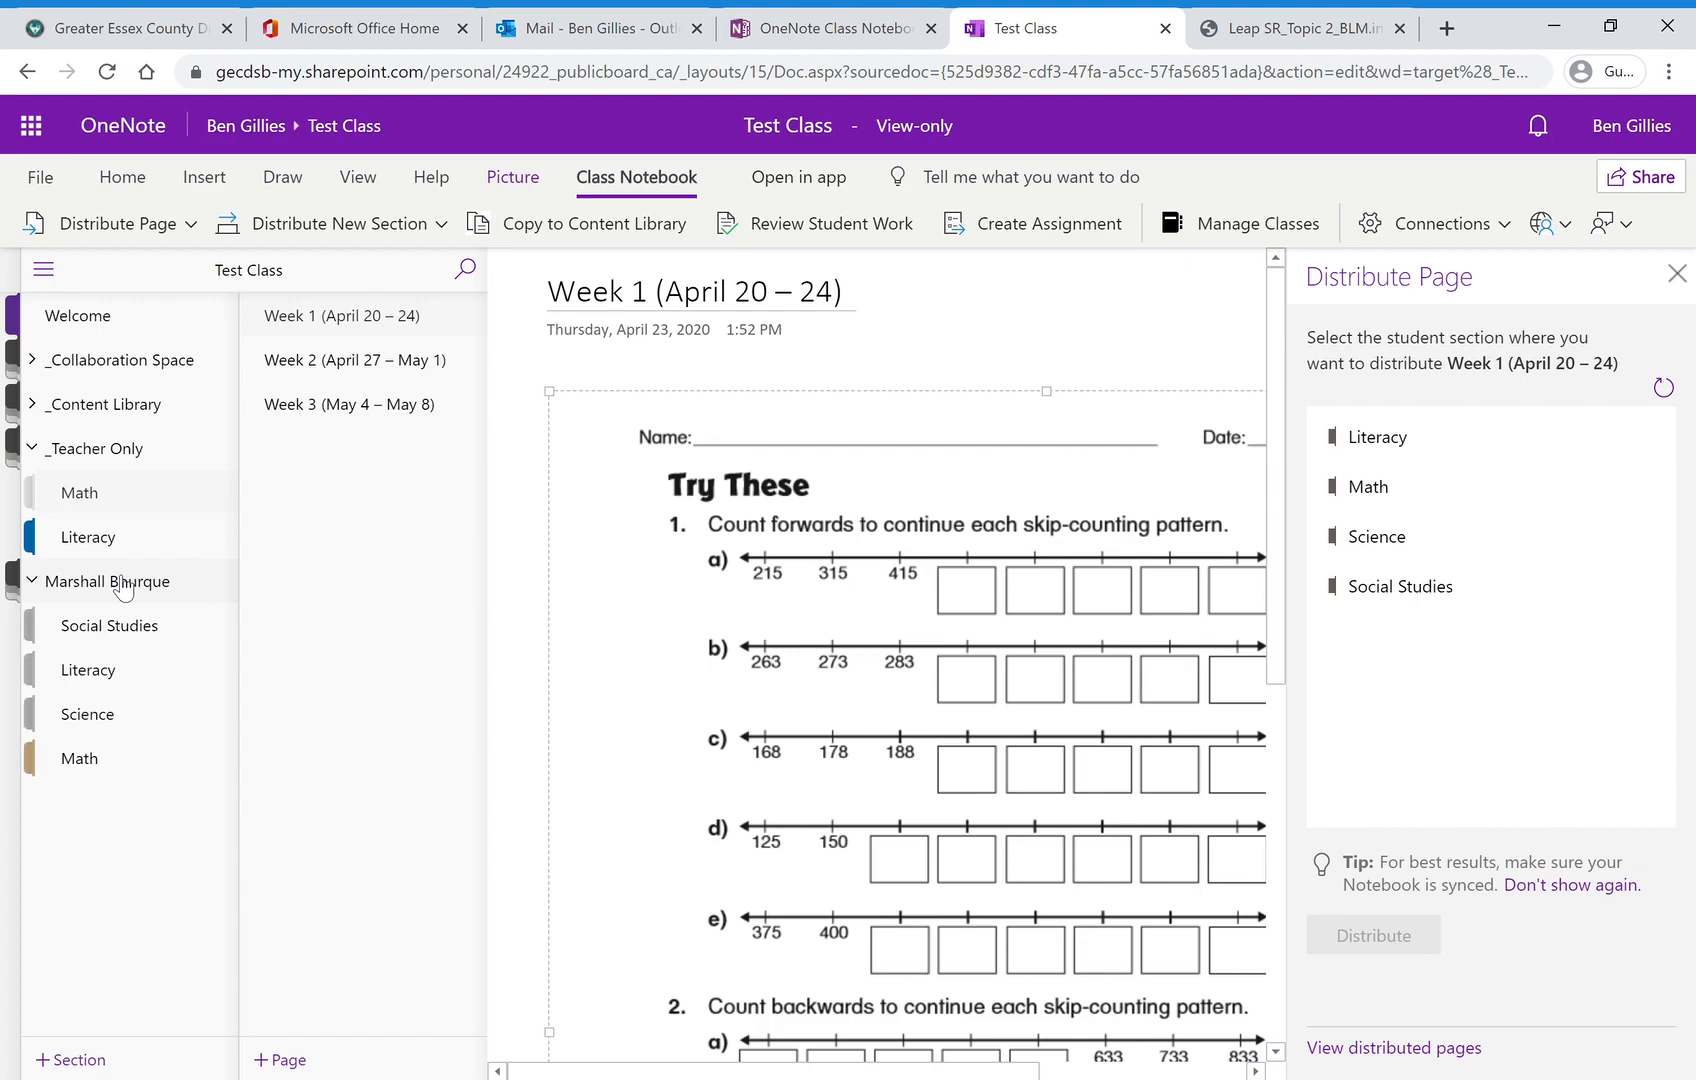
left_click(168, 582)
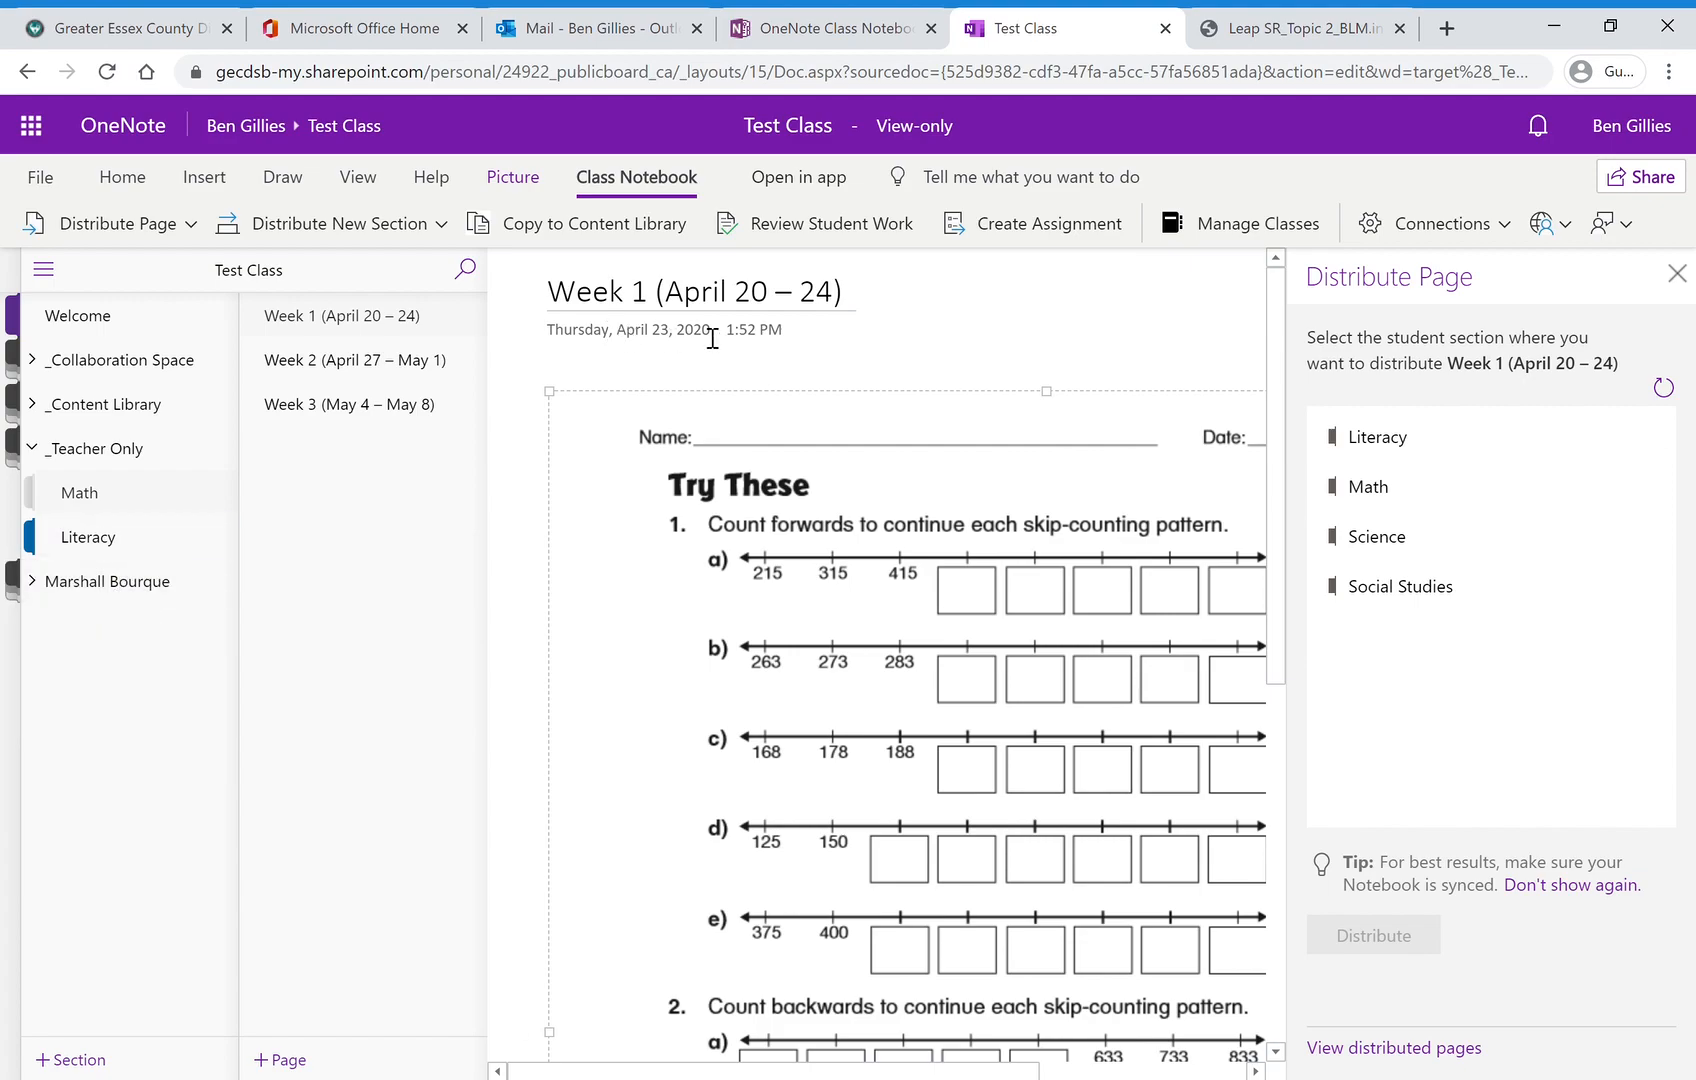
left_click(1403, 486)
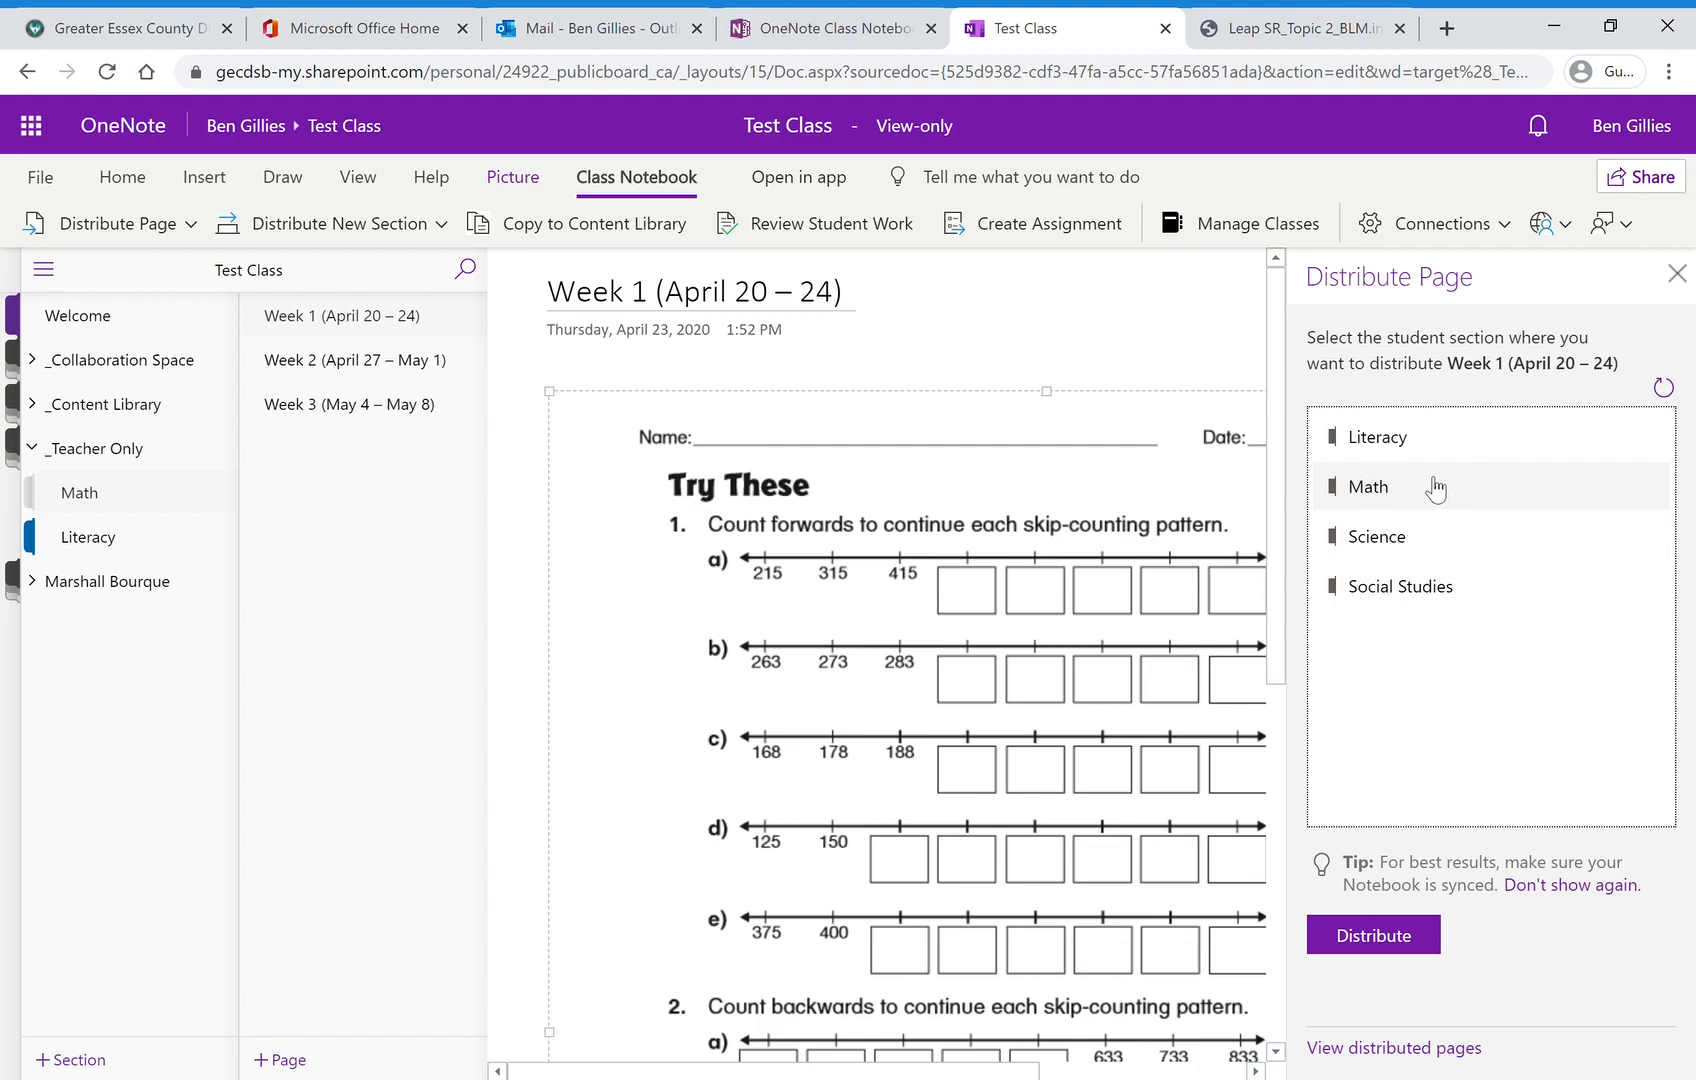
left_click(1384, 948)
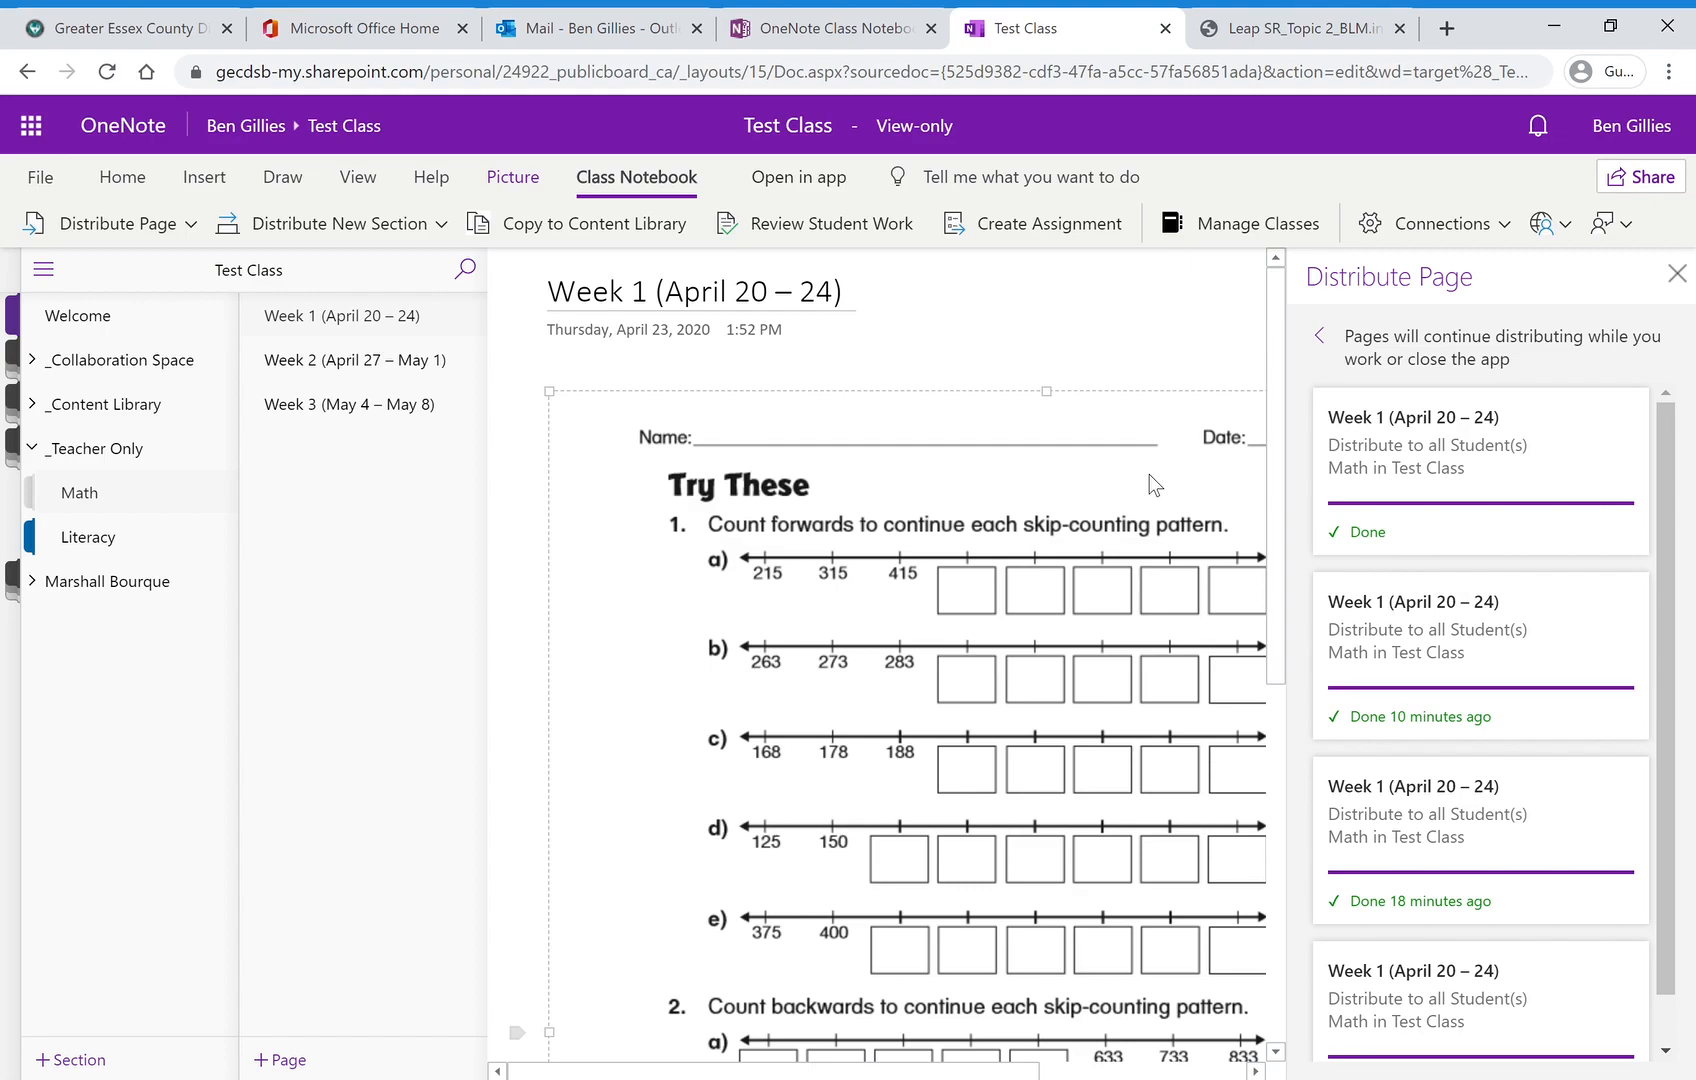
Step: Check the student's Math section for the distributed page and close the distribution status
left_click(190, 580)
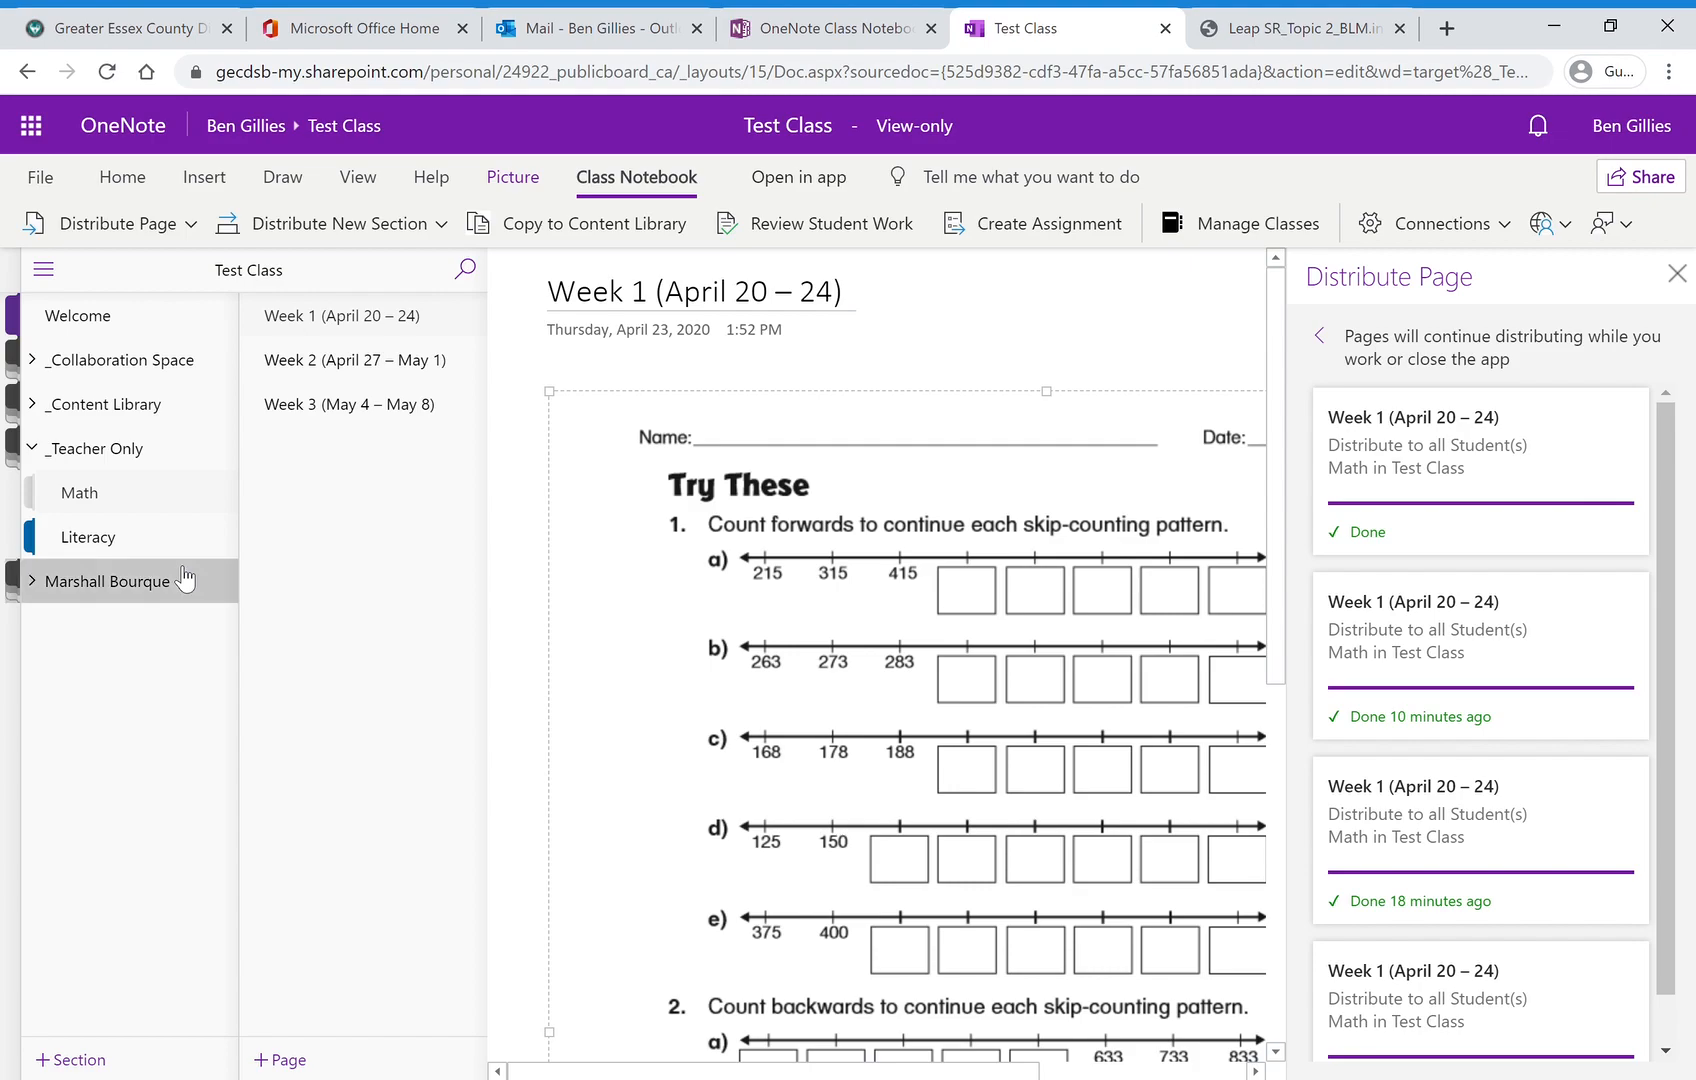
left_click(122, 780)
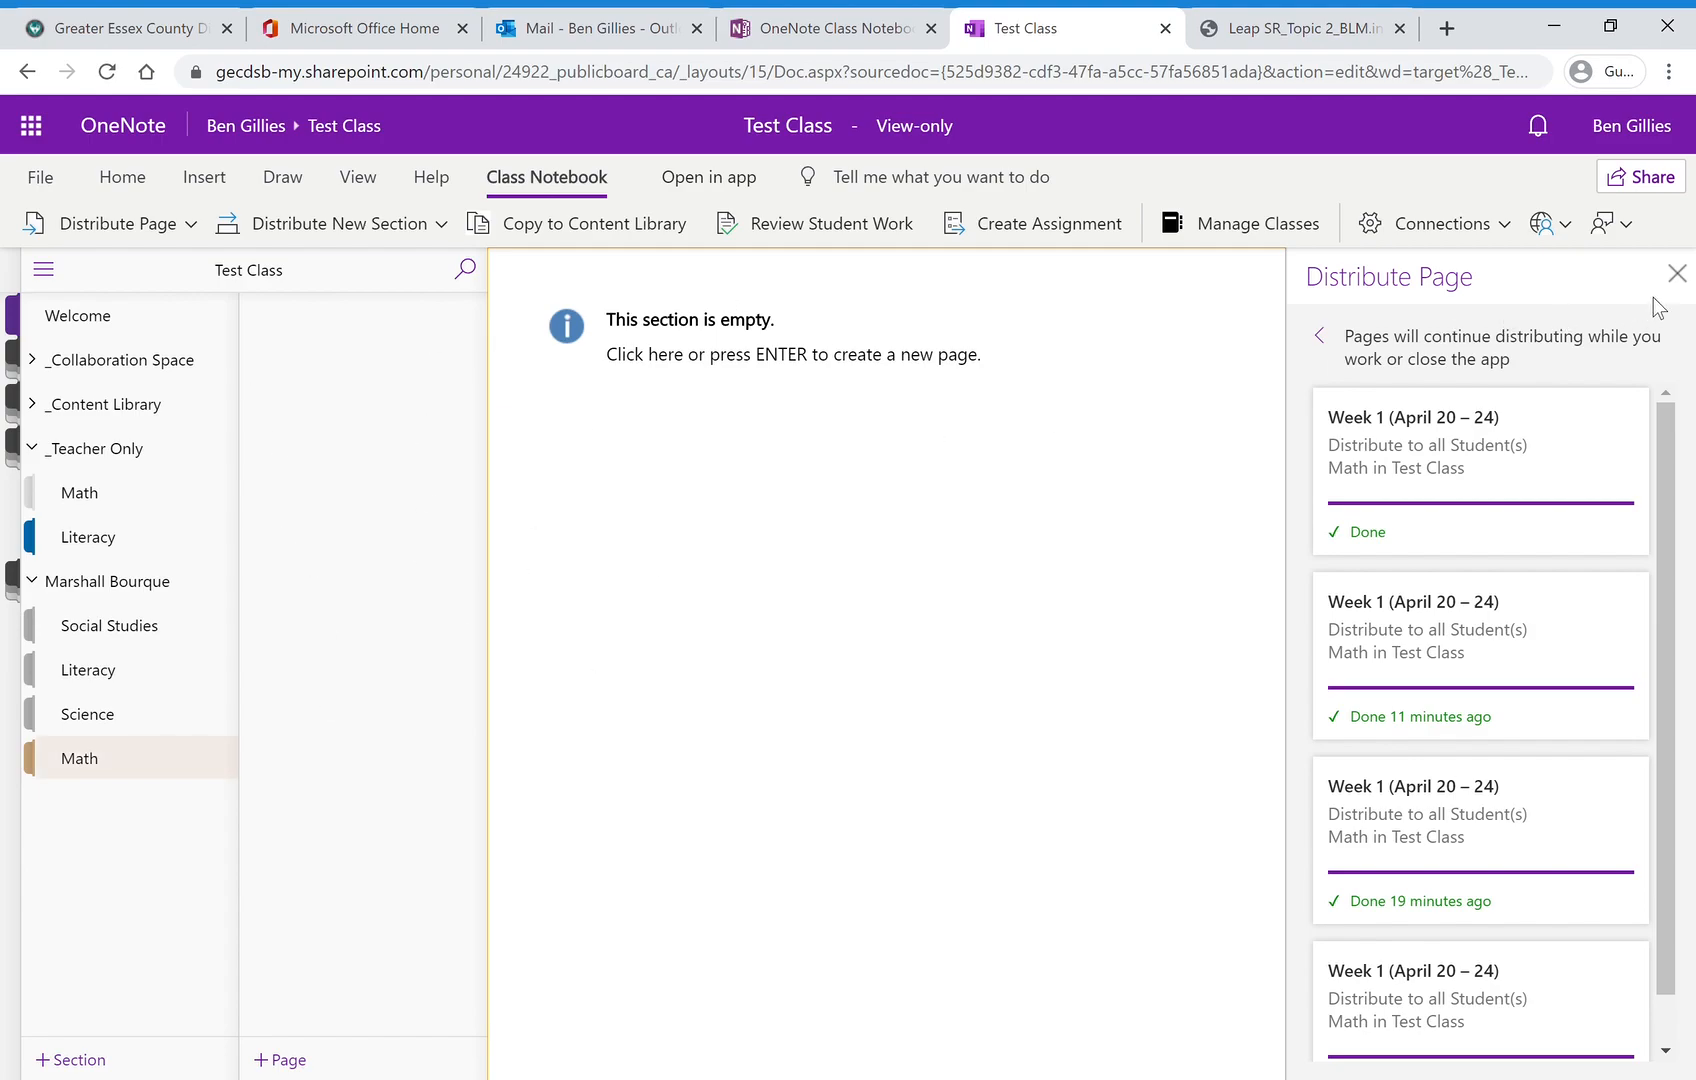
left_click(1677, 273)
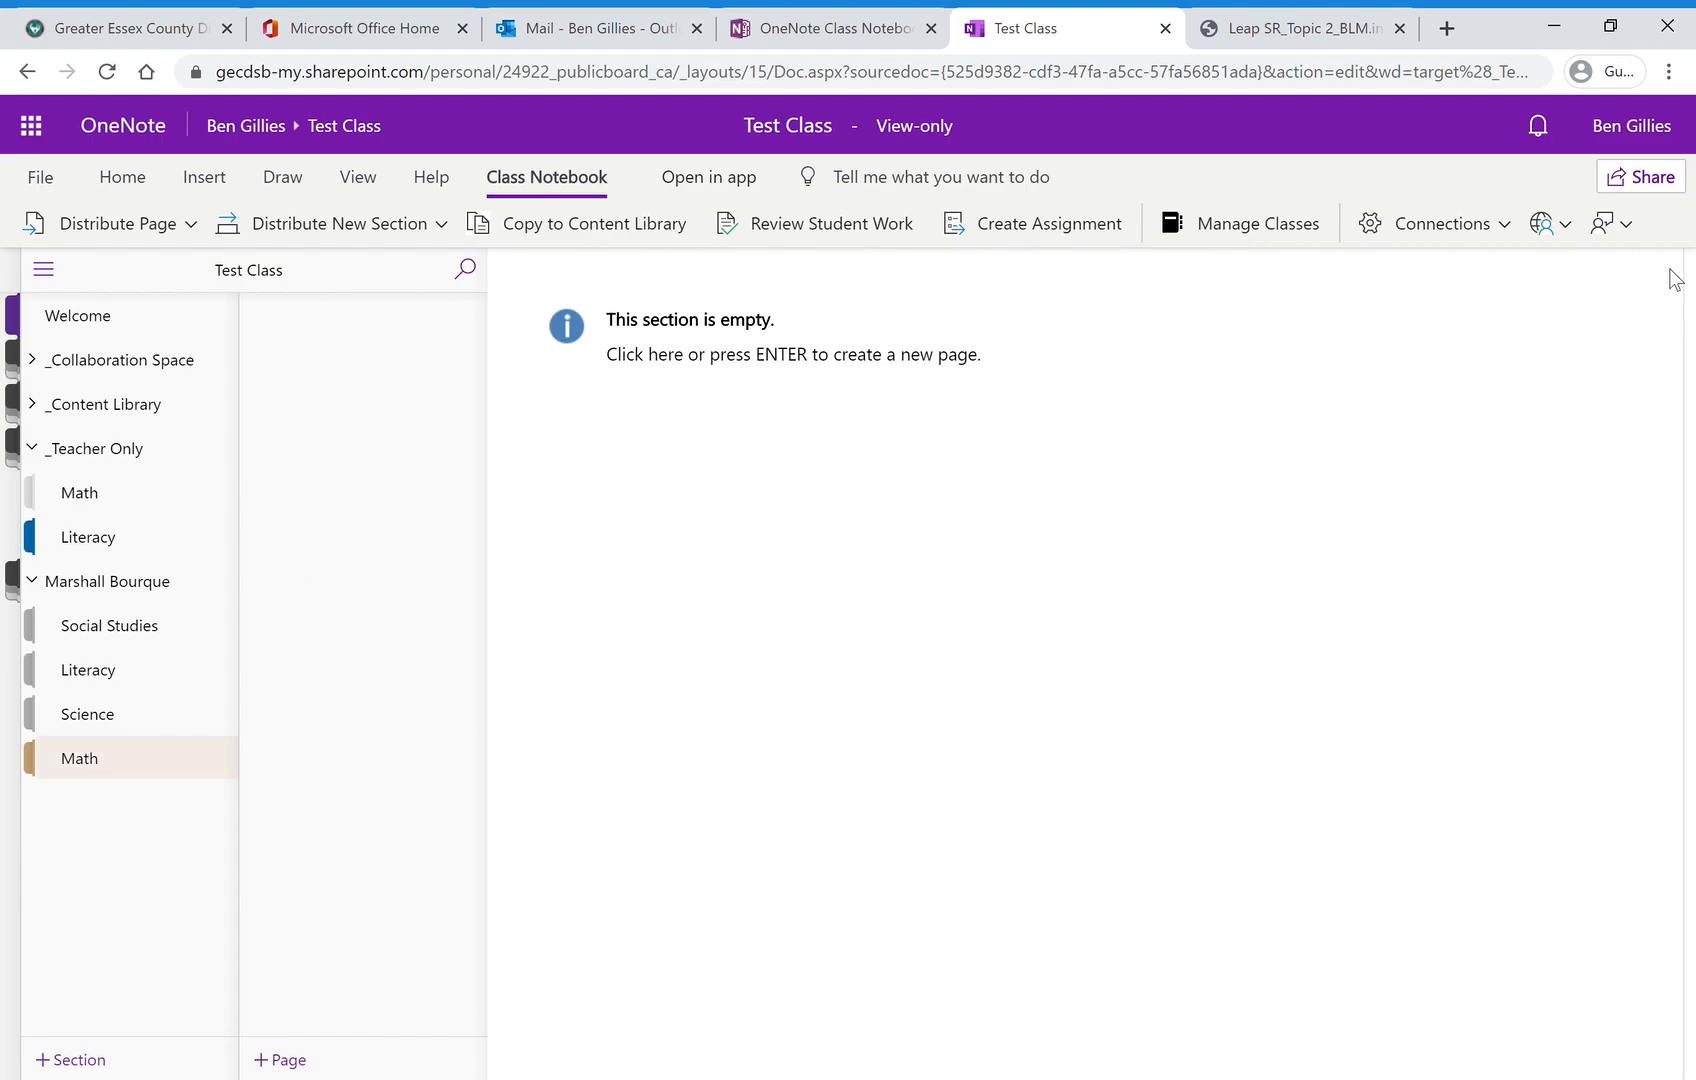
Step: Return to the _Teacher Only Math section and view the Individual Distribution options for the Week 1 (April 20 – 24) page
left_click(170, 583)
left_click(131, 502)
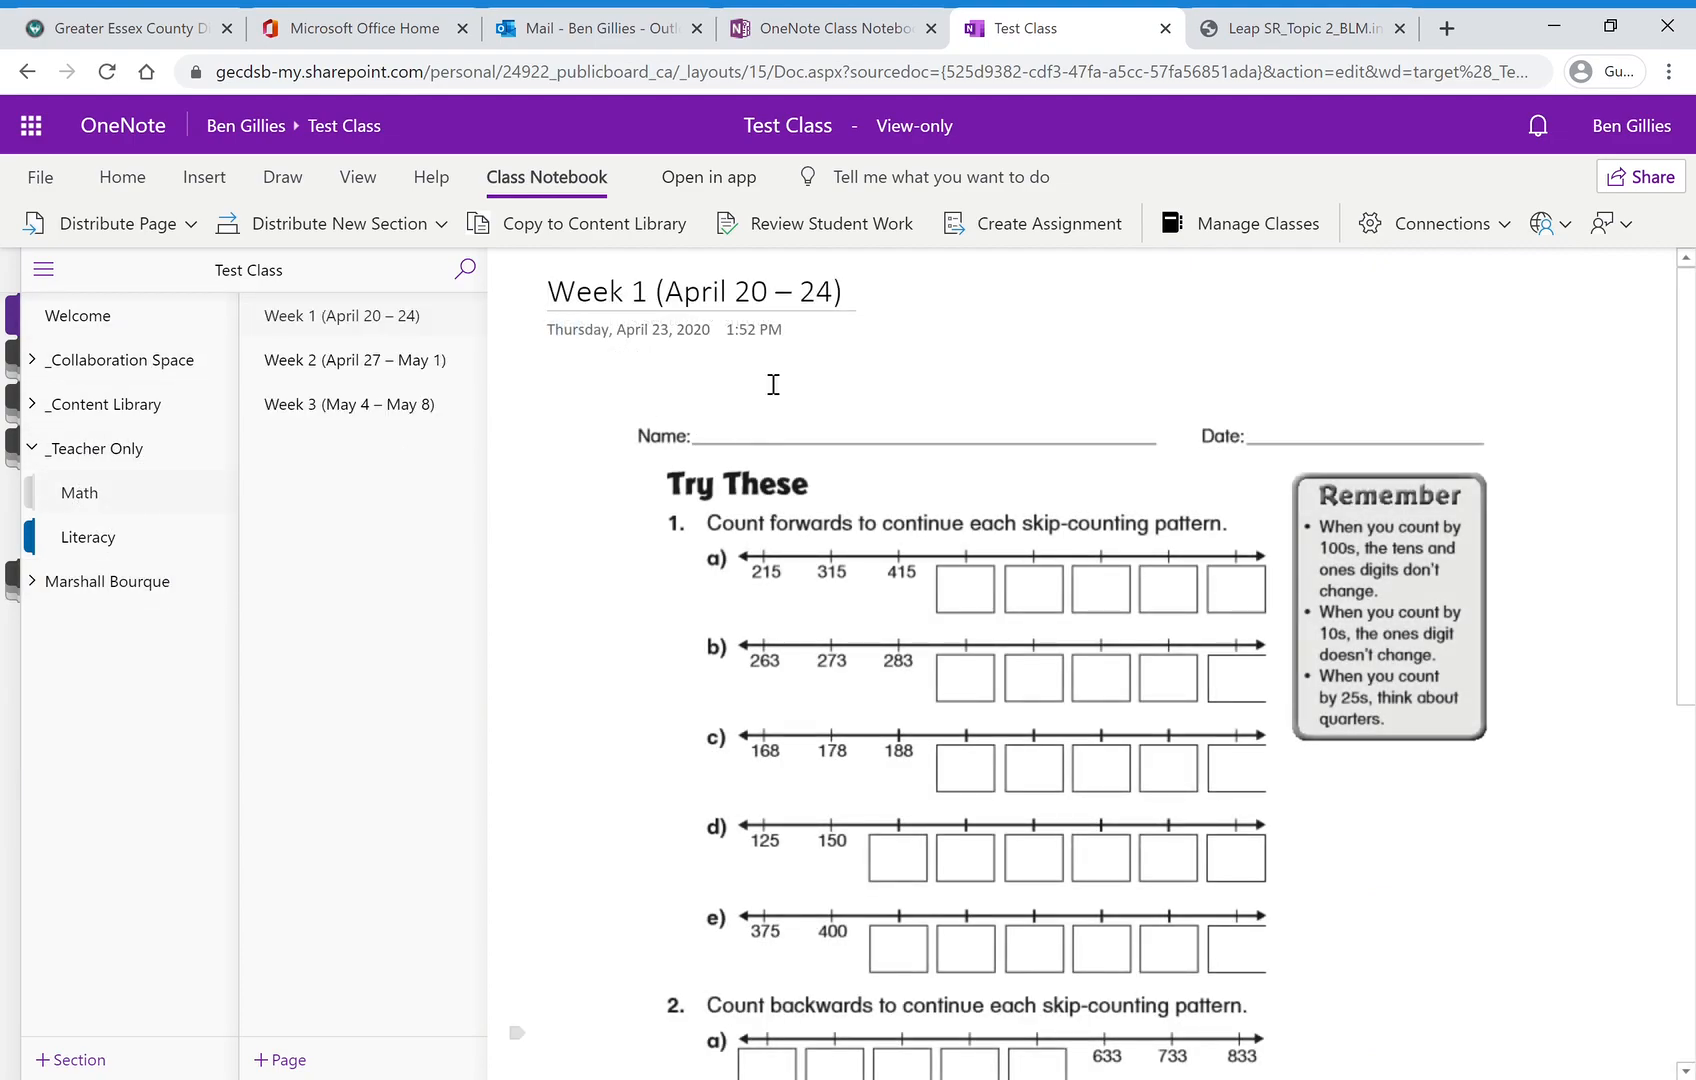
left_click(157, 215)
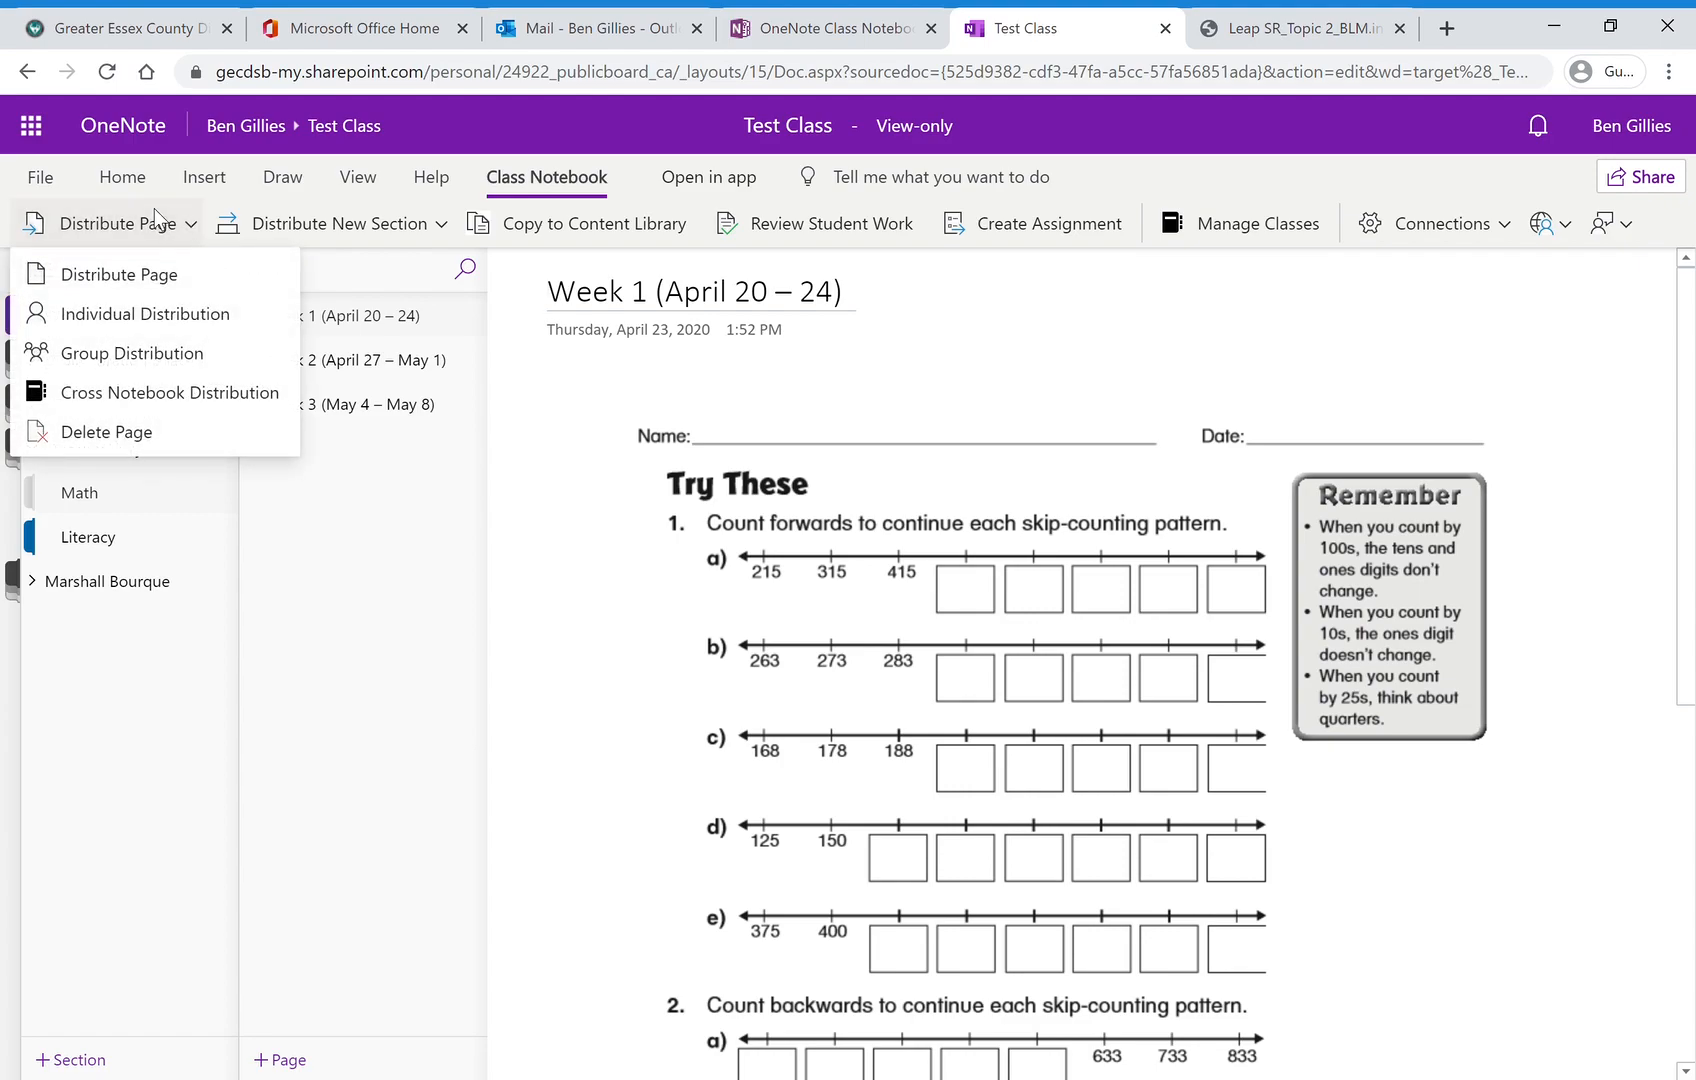
left_click(140, 316)
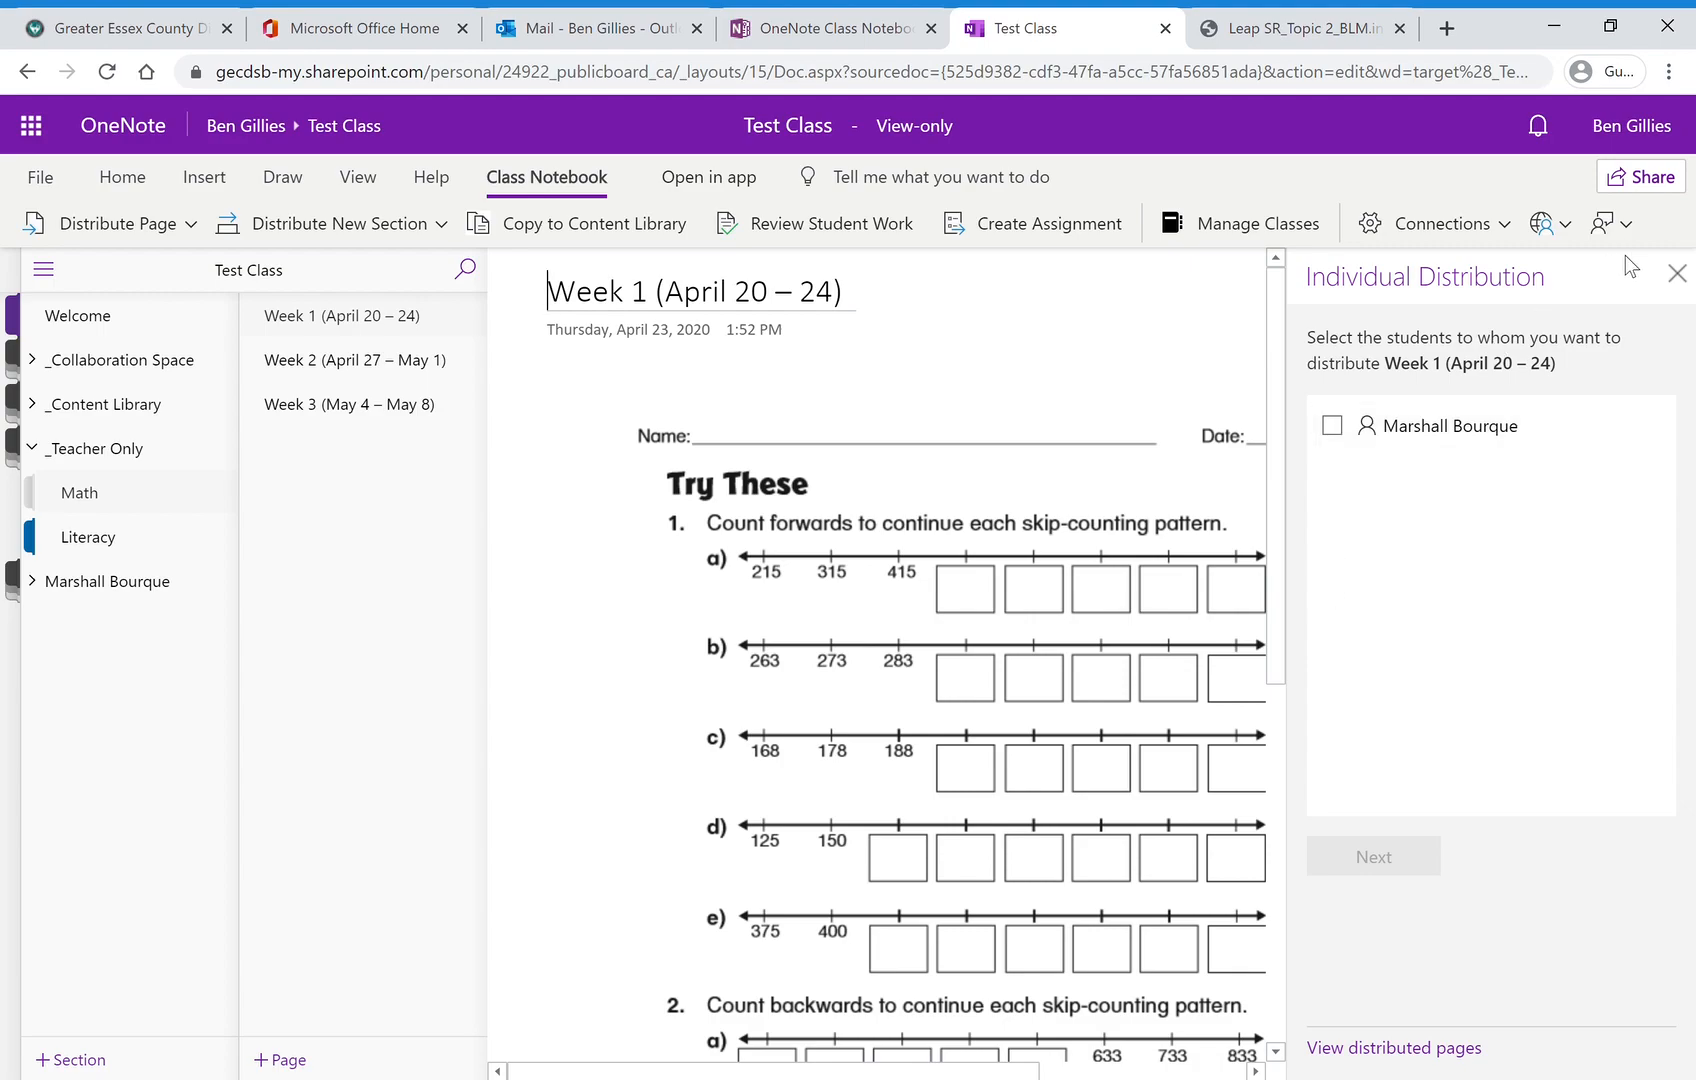
left_click(1674, 275)
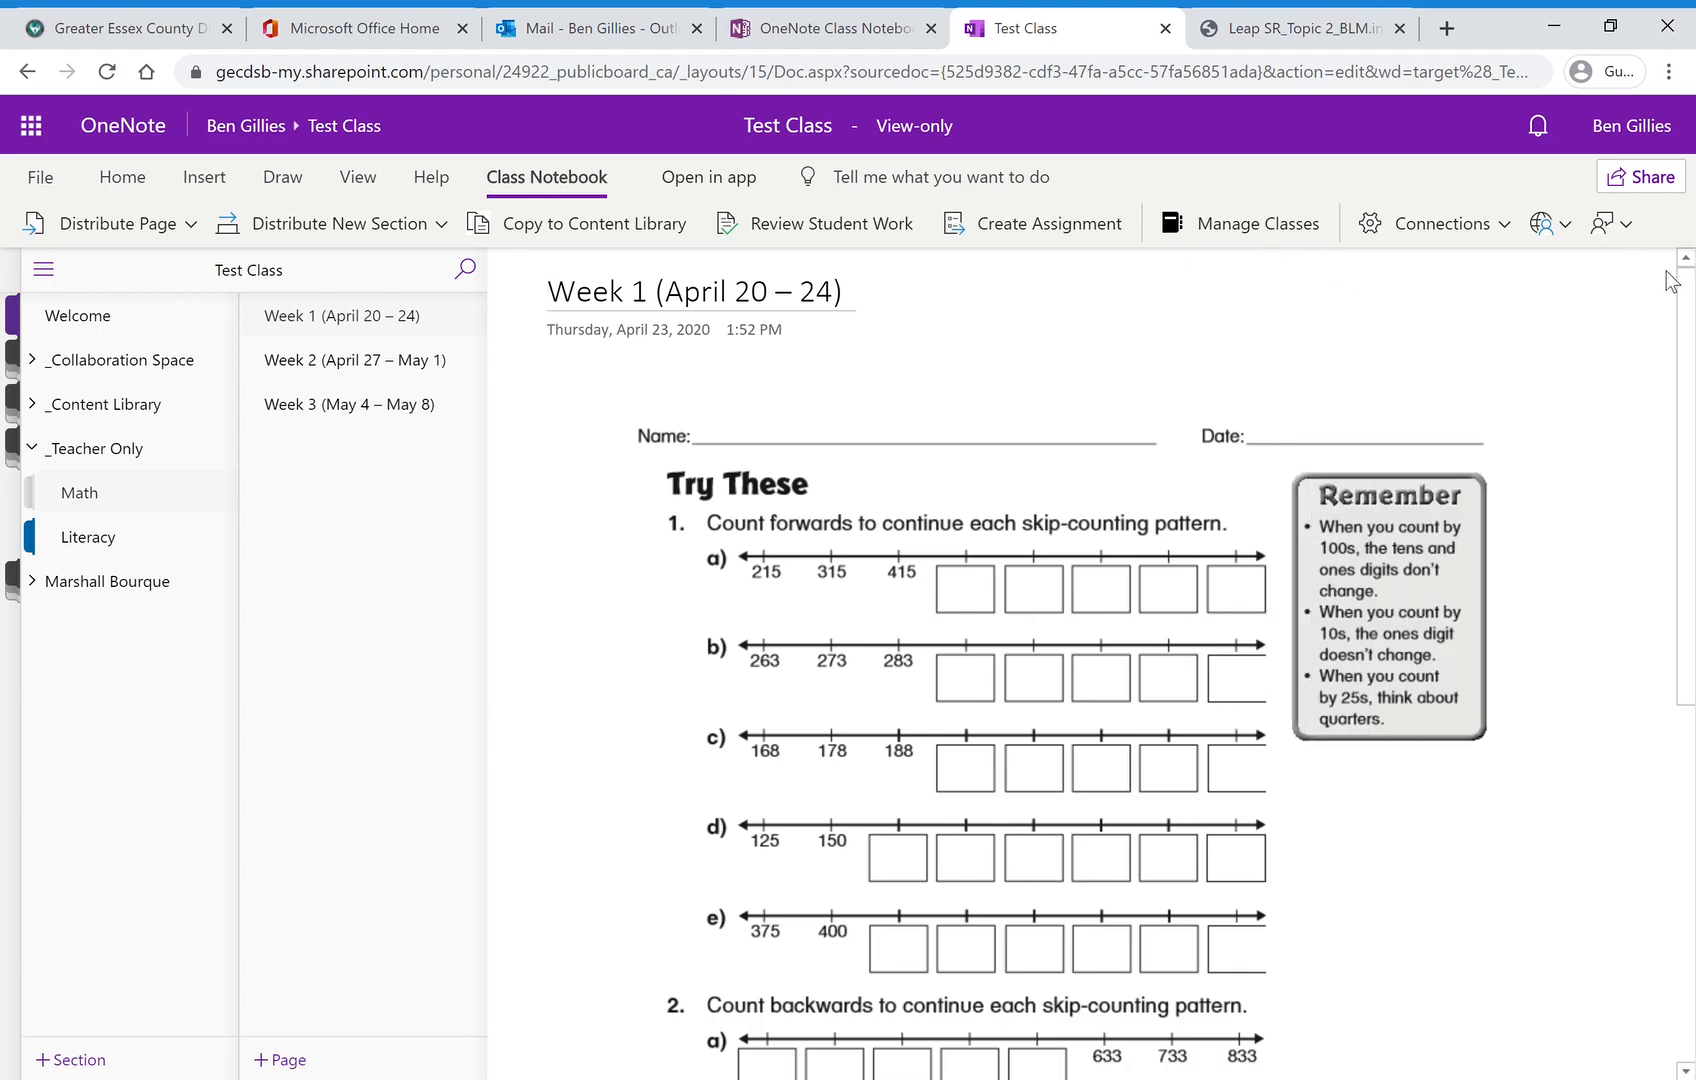
Step: View the Group Distribution options and the new group form for the Week 1 page, and leave without creating a group
left_click(163, 228)
left_click(150, 354)
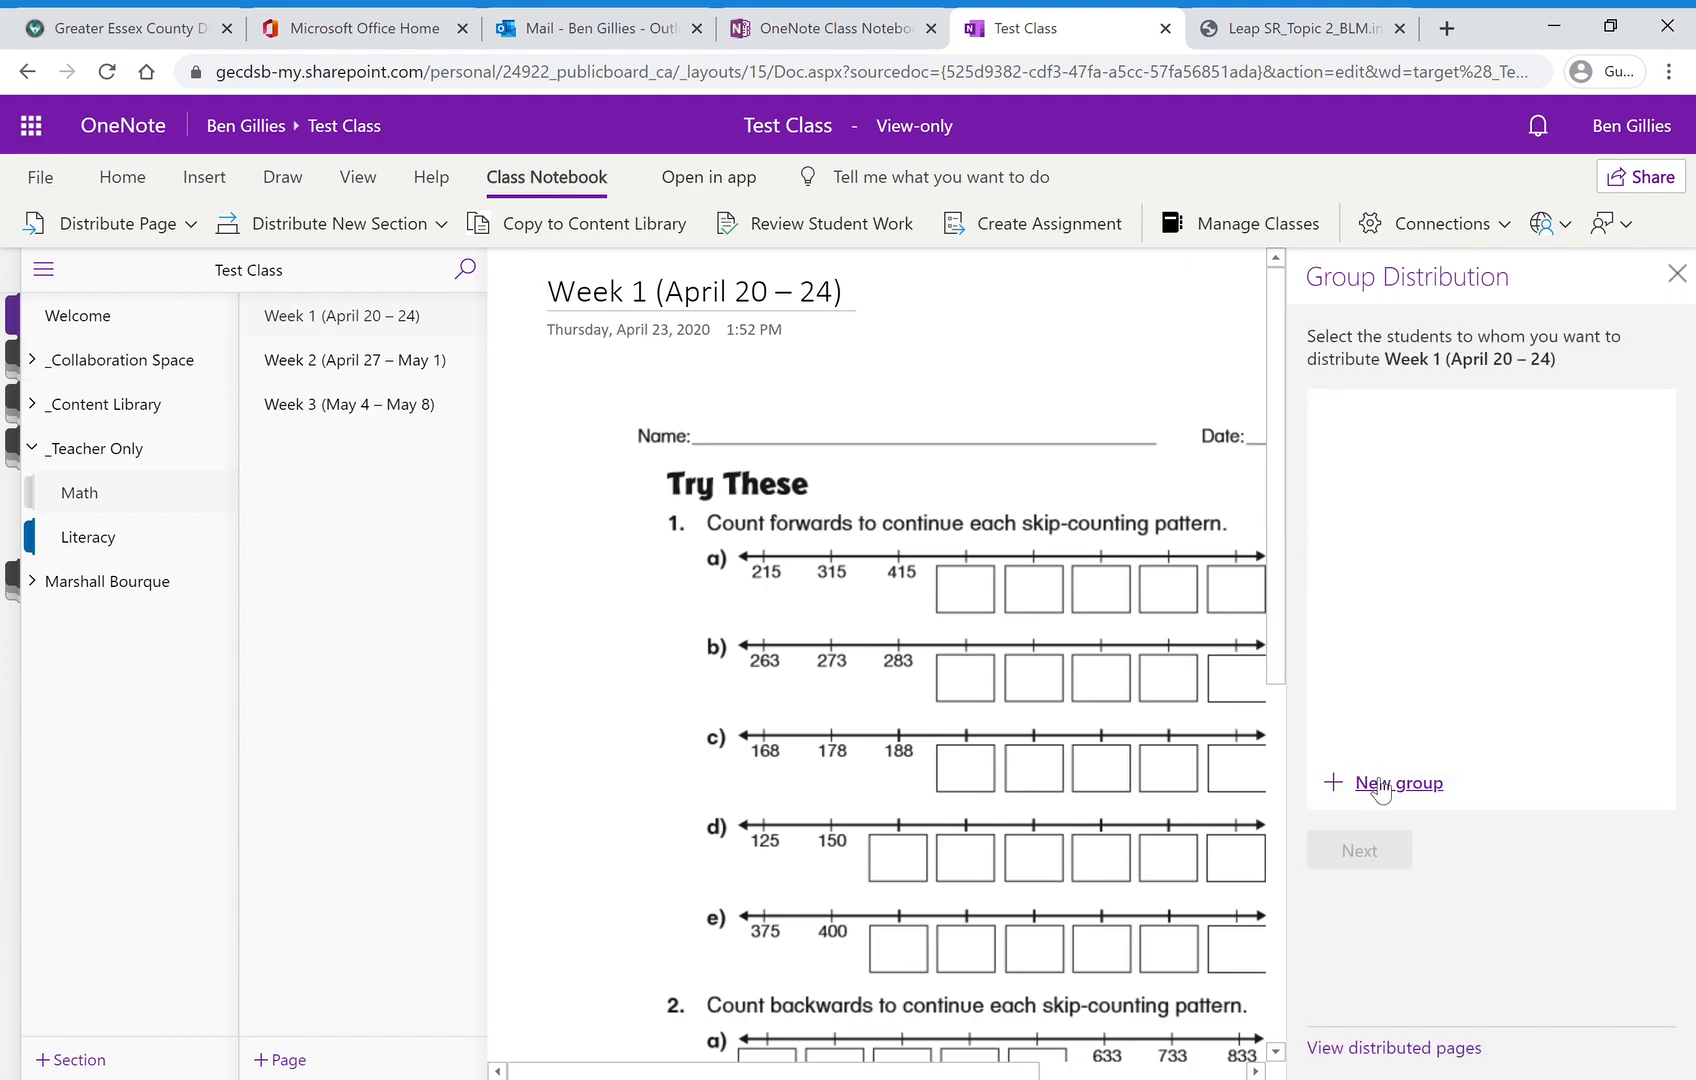
left_click(1350, 781)
left_click(1396, 428)
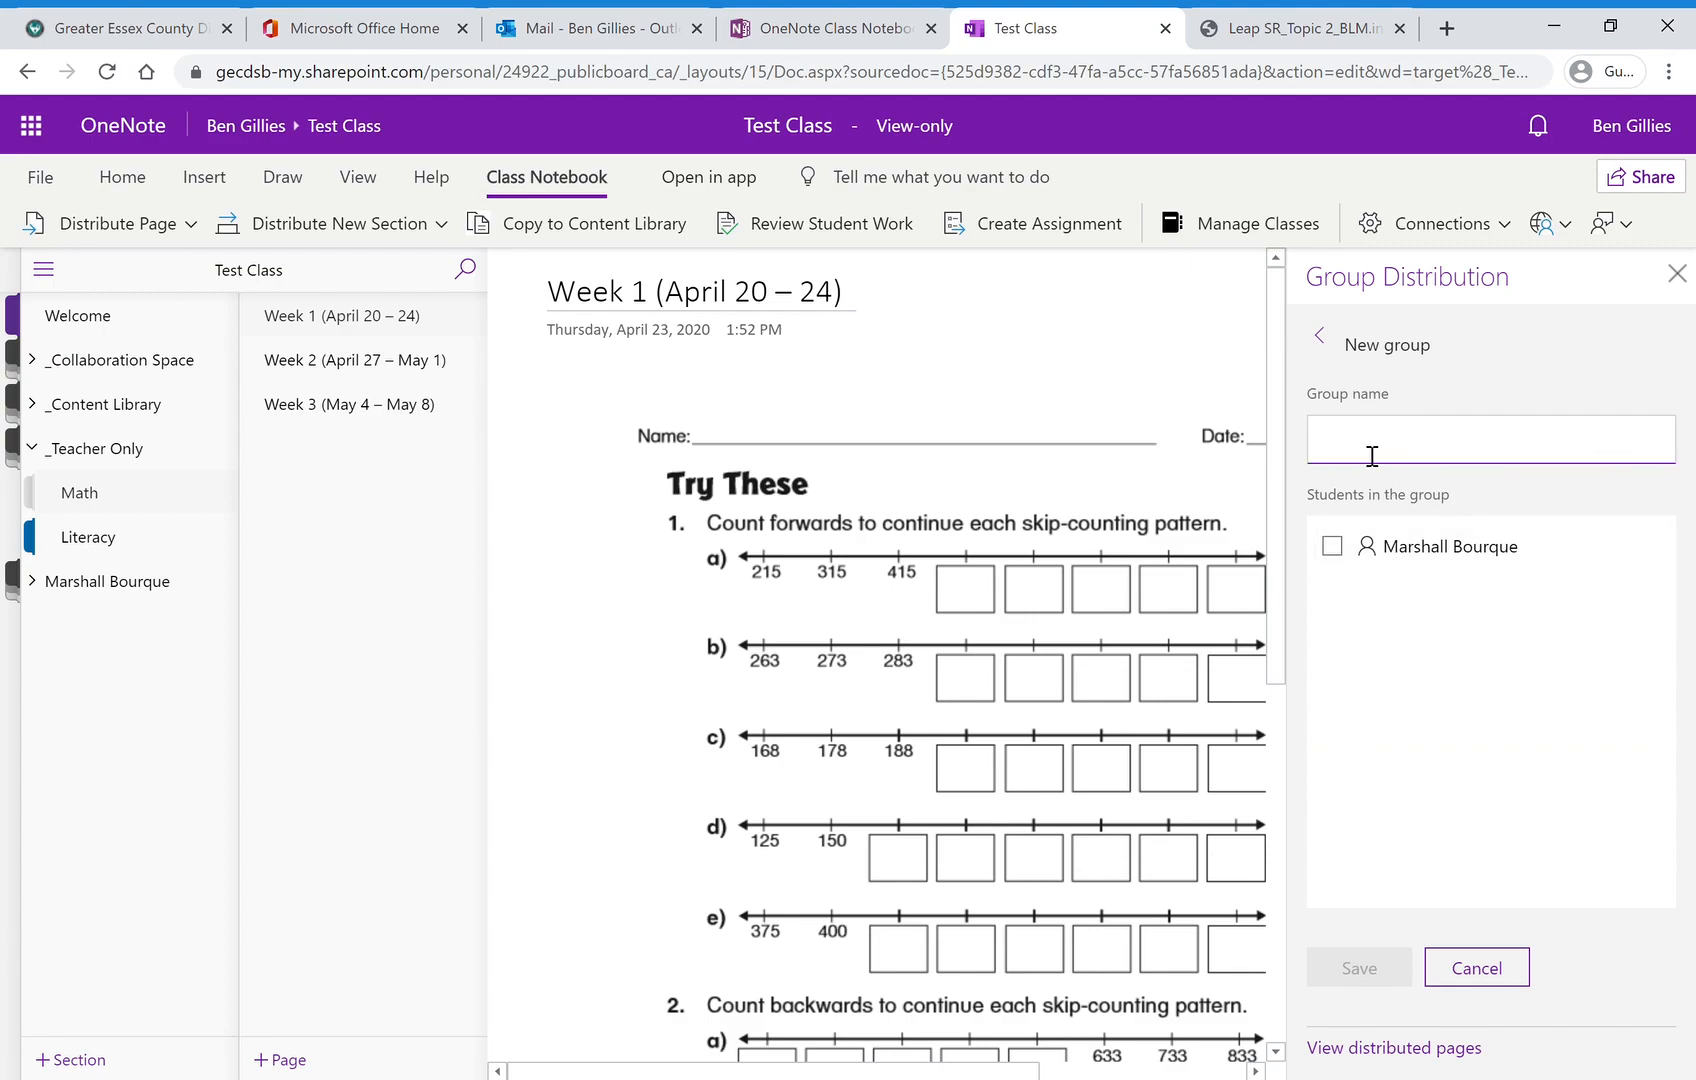
left_click(1472, 970)
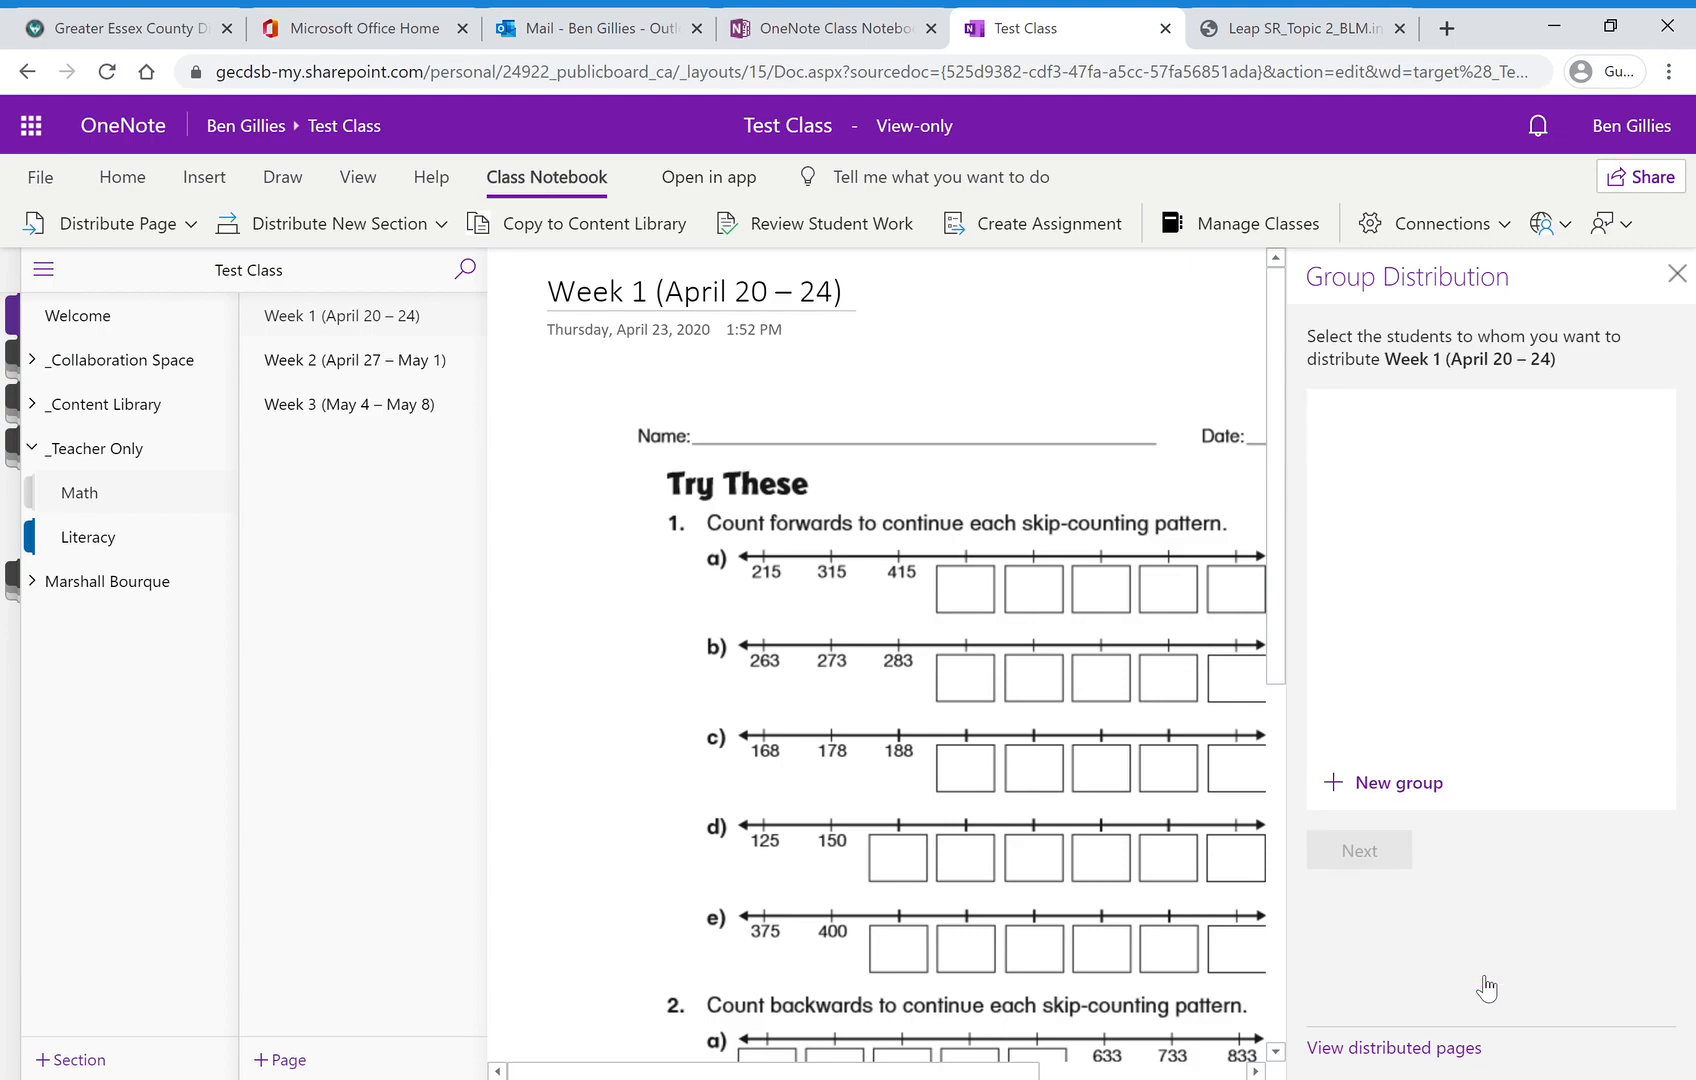
left_click(1677, 274)
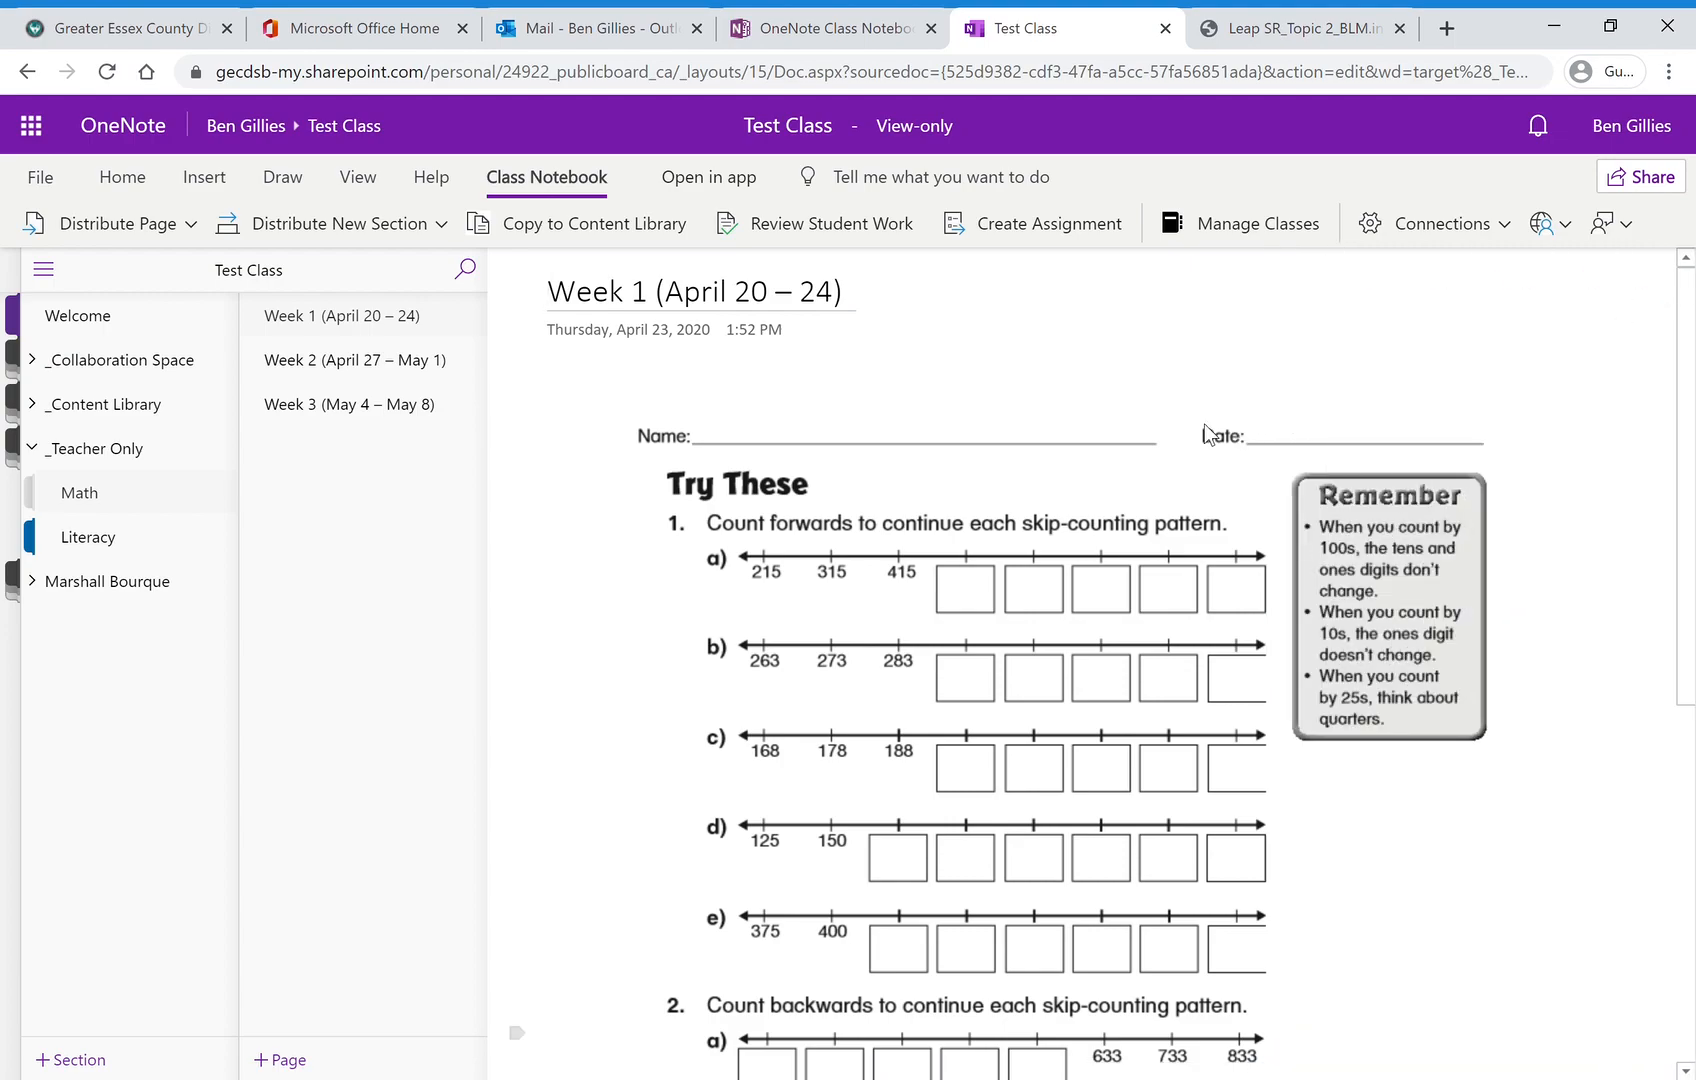
Step: Open the list of page distribution options for the Week 1 (April 20 – 24) page
left_click(188, 450)
left_click(188, 450)
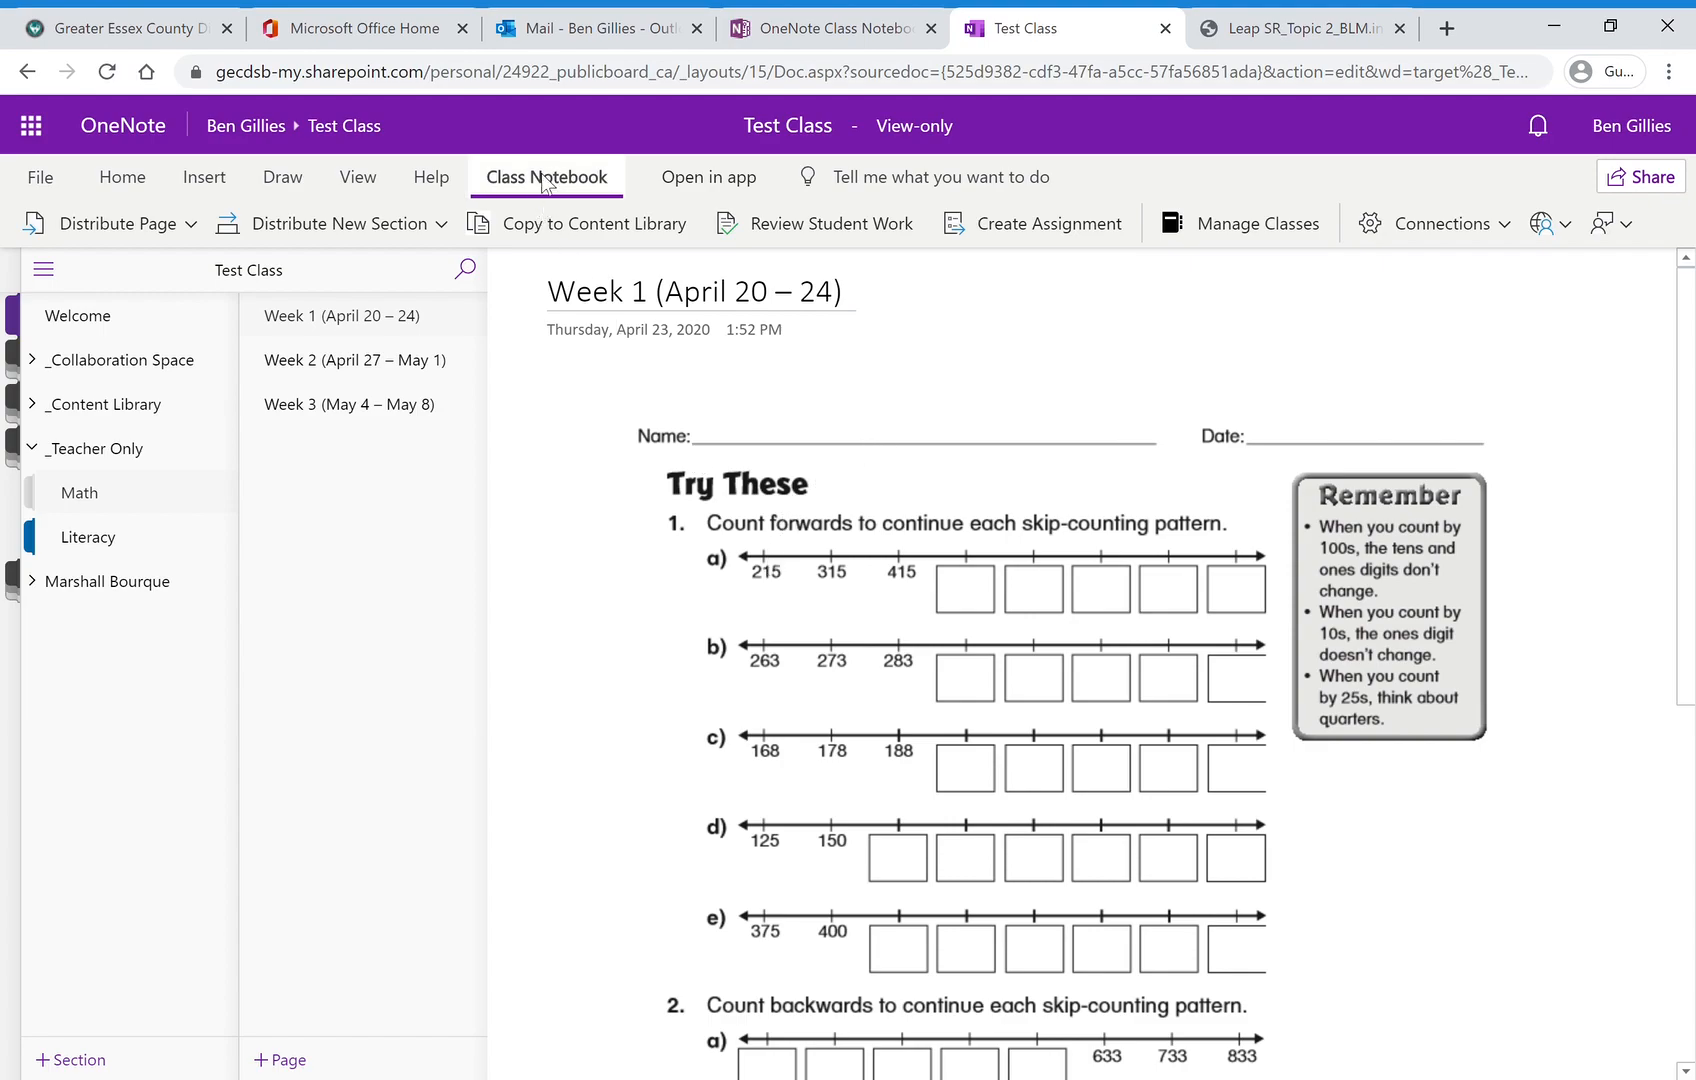
left_click(176, 230)
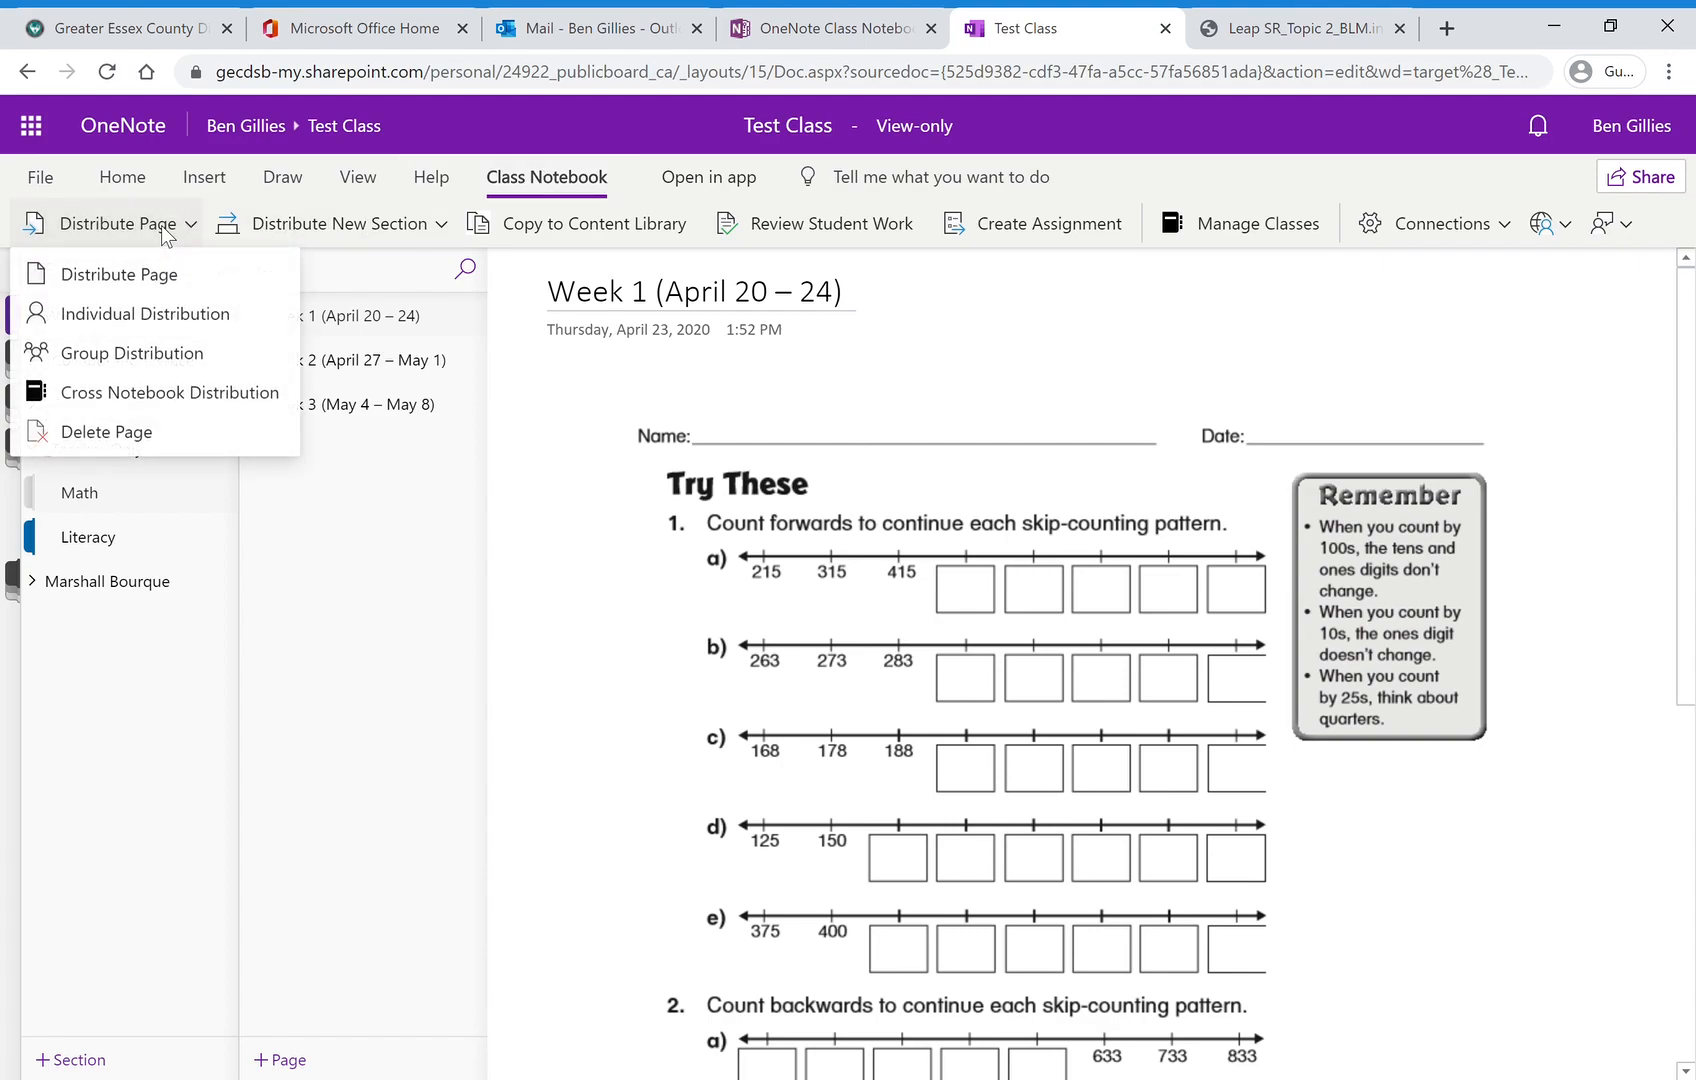